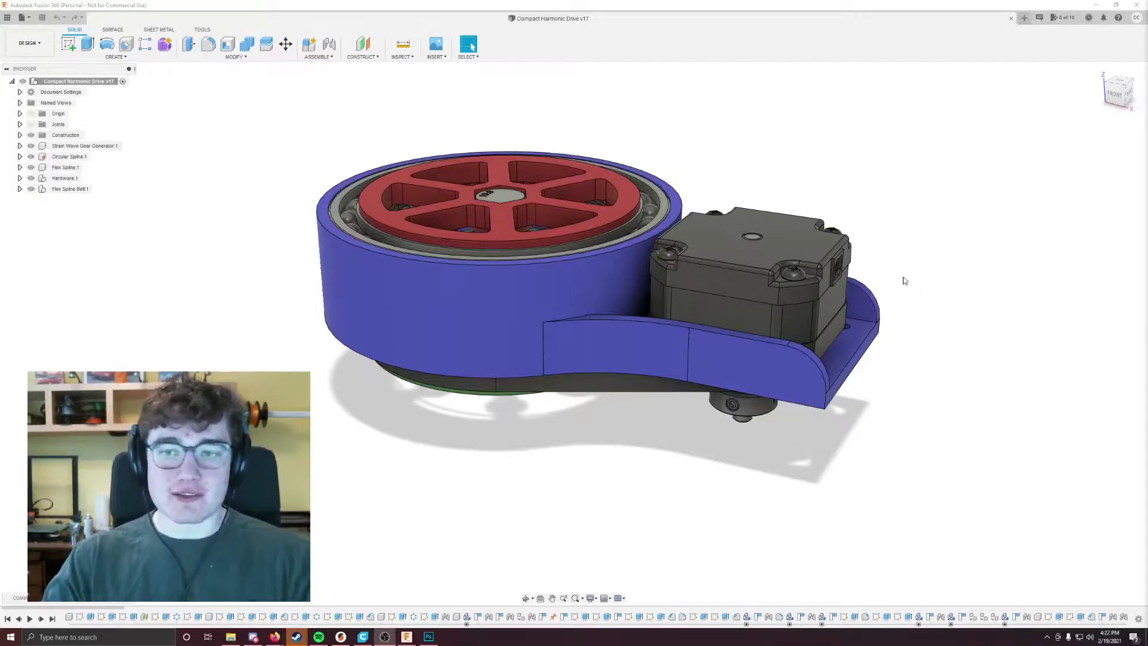
# - Examine the assembled compact harmonic drive from above, the side and the underside
pyautogui.keyDown('shift'); pyautogui.moveTo(906, 256); pyautogui.dragTo(873, 279, button='middle'); pyautogui.keyUp('shift')
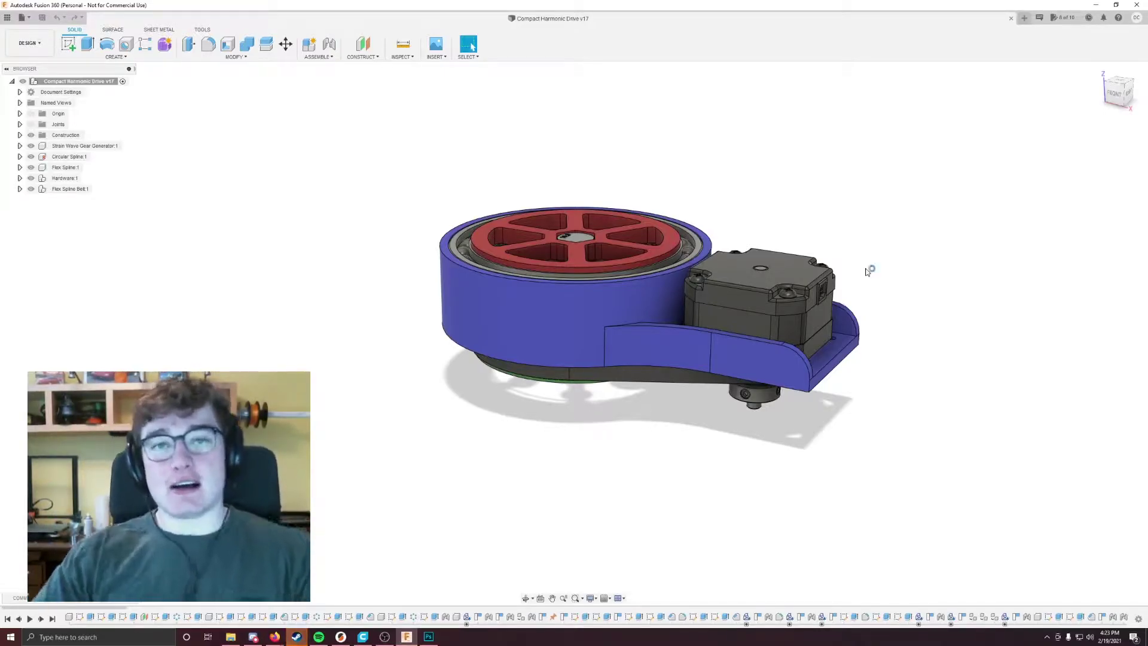
pyautogui.moveTo(873, 269); pyautogui.dragTo(887, 308, button='middle')
pyautogui.scroll(3, 854, 272)
pyautogui.scroll(-2, 889, 289)
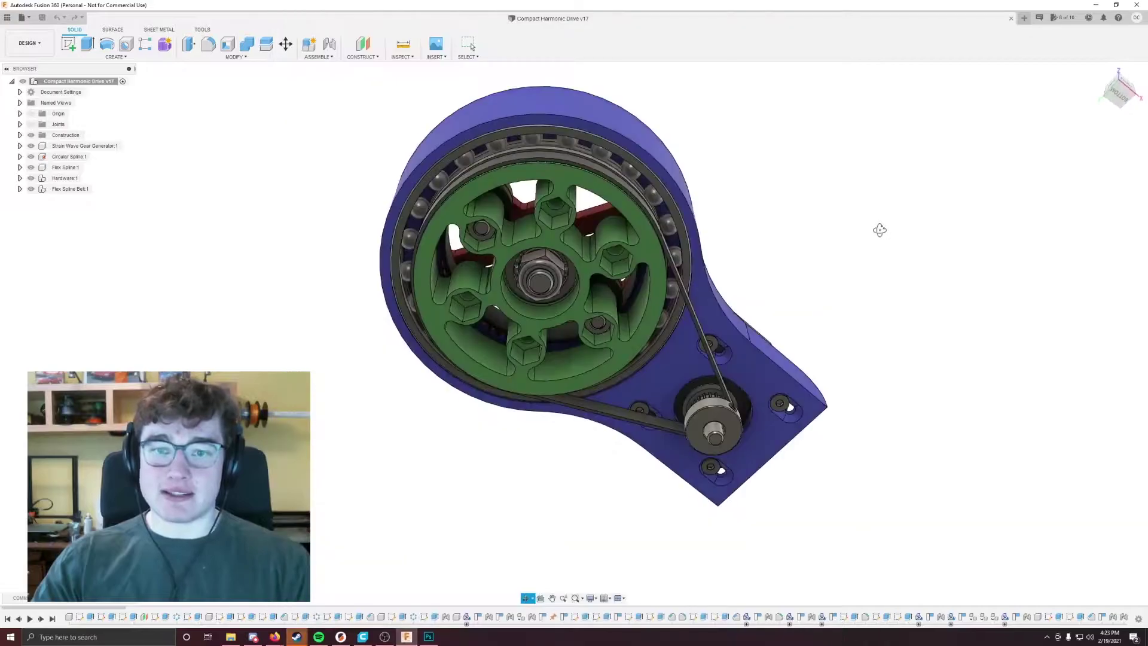
pyautogui.keyDown('shift'); pyautogui.moveTo(879, 228); pyautogui.dragTo(859, 324, button='middle'); pyautogui.keyUp('shift')
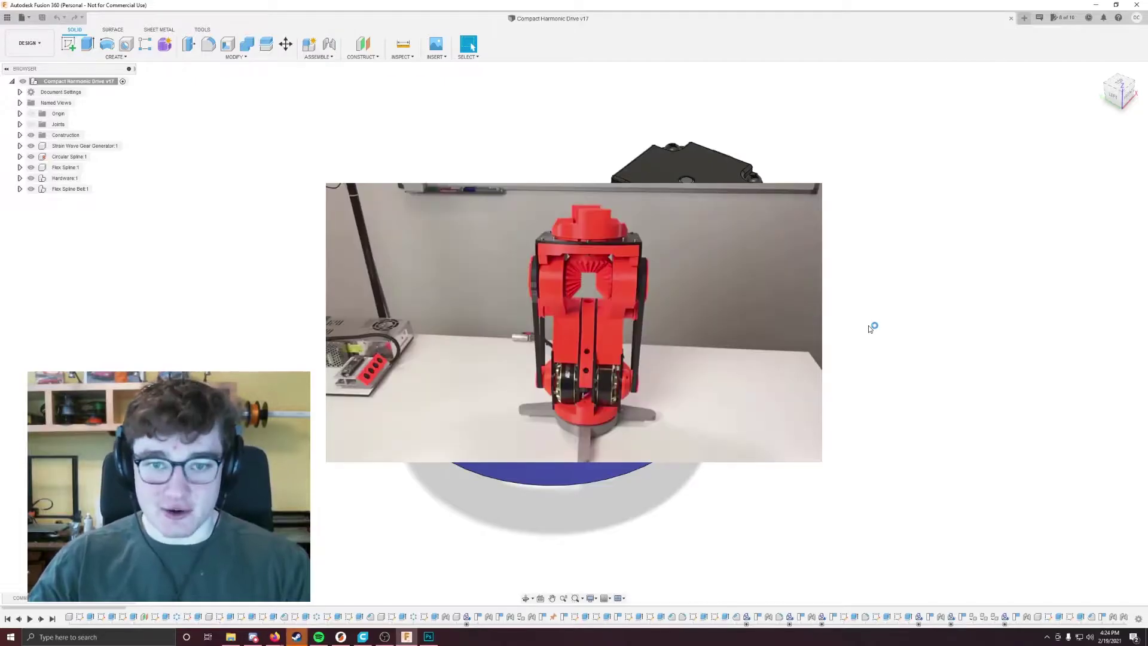
pyautogui.moveTo(869, 329); pyautogui.dragTo(844, 331, button='middle')
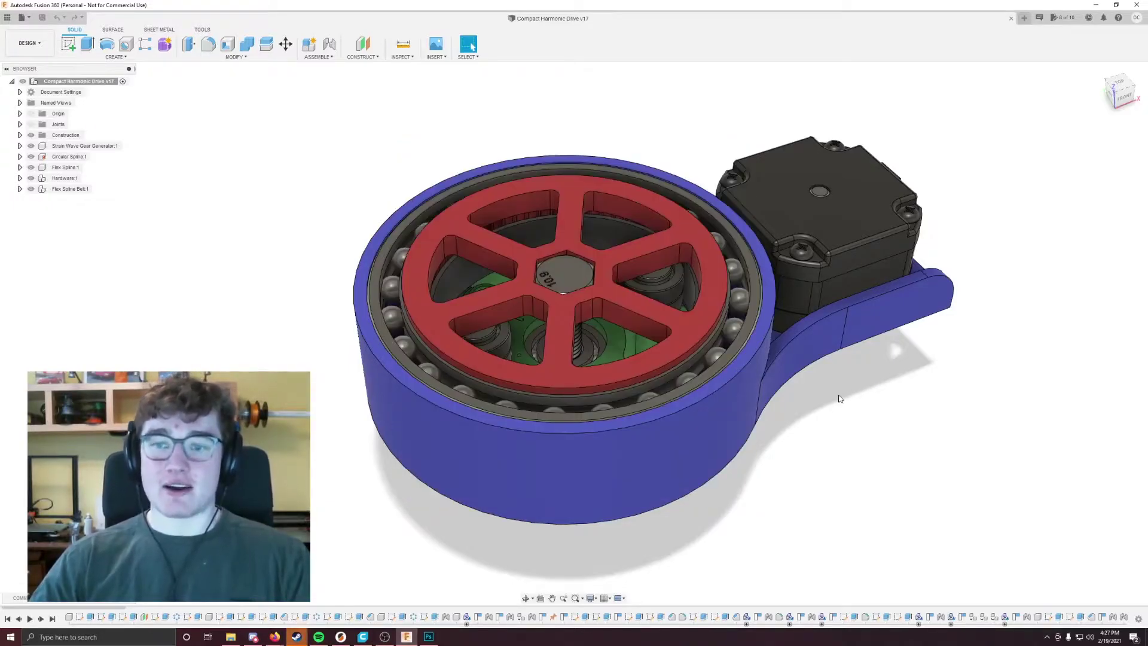
pyautogui.scroll(-1, 838, 397)
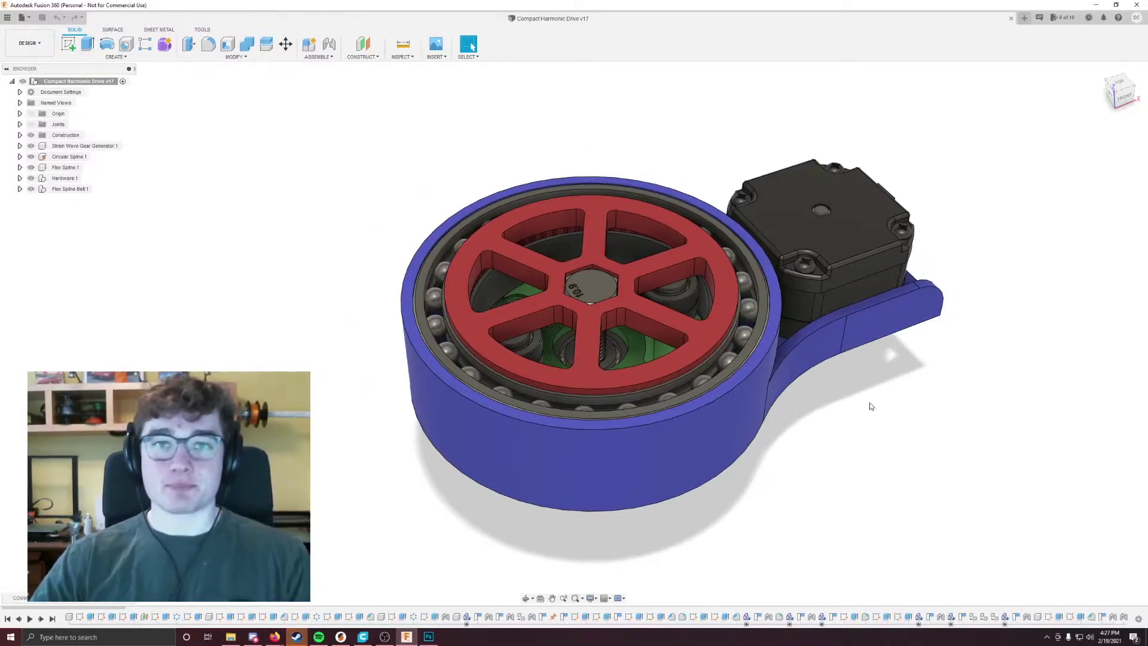
pyautogui.moveTo(871, 404); pyautogui.dragTo(833, 344, button='middle')
pyautogui.scroll(-2, 853, 387)
# - Examine the belt running between the motor pulley and the green wave generator on the underside of the drive
pyautogui.keyDown('shift'); pyautogui.moveTo(543, 281); pyautogui.dragTo(850, 413, button='middle'); pyautogui.keyUp('shift')
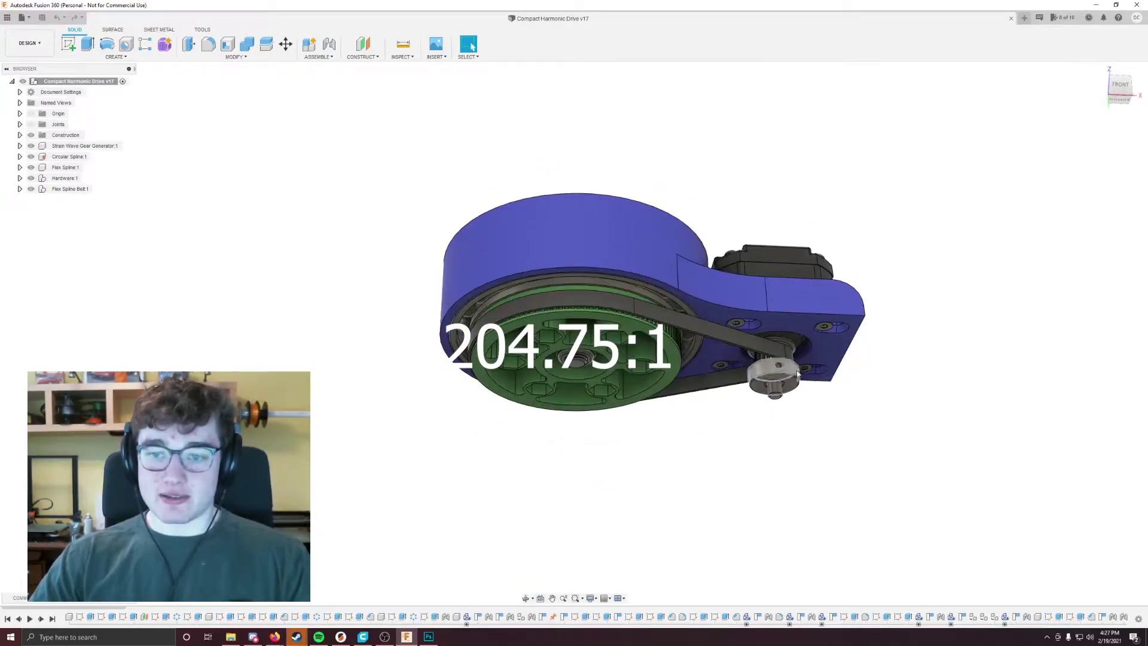
pyautogui.keyDown('shift'); pyautogui.moveTo(782, 367); pyautogui.dragTo(732, 355, button='middle'); pyautogui.keyUp('shift')
pyautogui.scroll(4, 739, 354)
pyautogui.keyDown('shift'); pyautogui.moveTo(664, 342); pyautogui.dragTo(549, 329, button='middle'); pyautogui.keyUp('shift')
pyautogui.scroll(2, 560, 357)
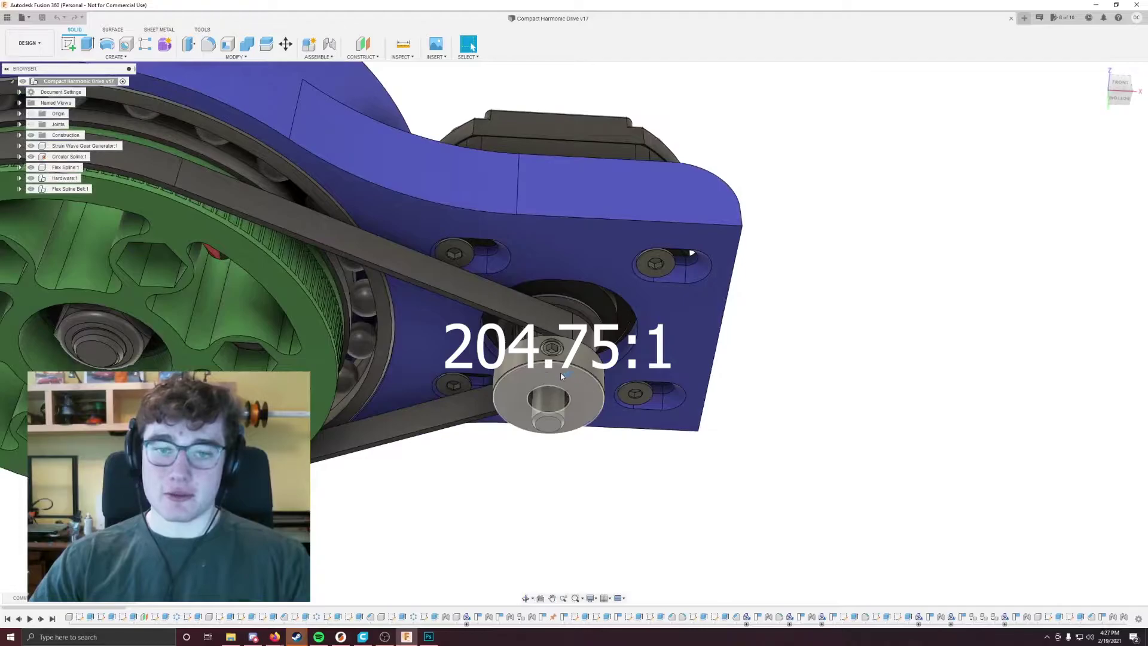
pyautogui.moveTo(531, 380); pyautogui.dragTo(763, 408, button='middle')
pyautogui.scroll(-4, 767, 402)
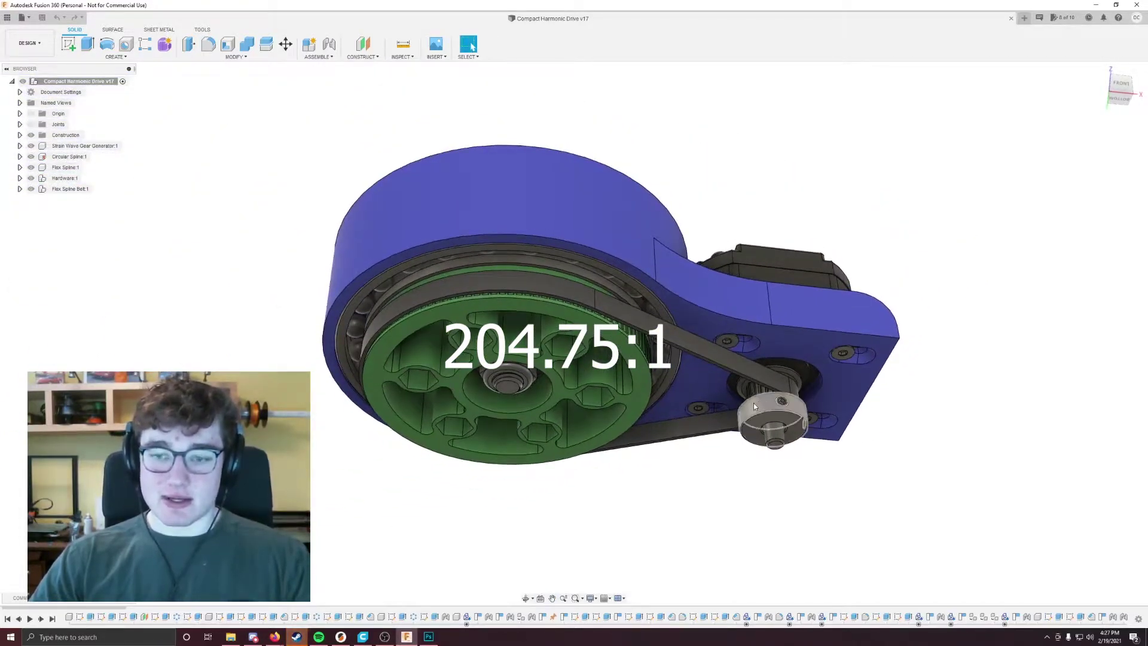
pyautogui.moveTo(773, 415)
pyautogui.keyDown('shift'); pyautogui.mouseDown(button='middle')
pyautogui.moveTo(646, 315)
pyautogui.moveTo(516, 374)
pyautogui.mouseUp(button='middle'); pyautogui.keyUp('shift')
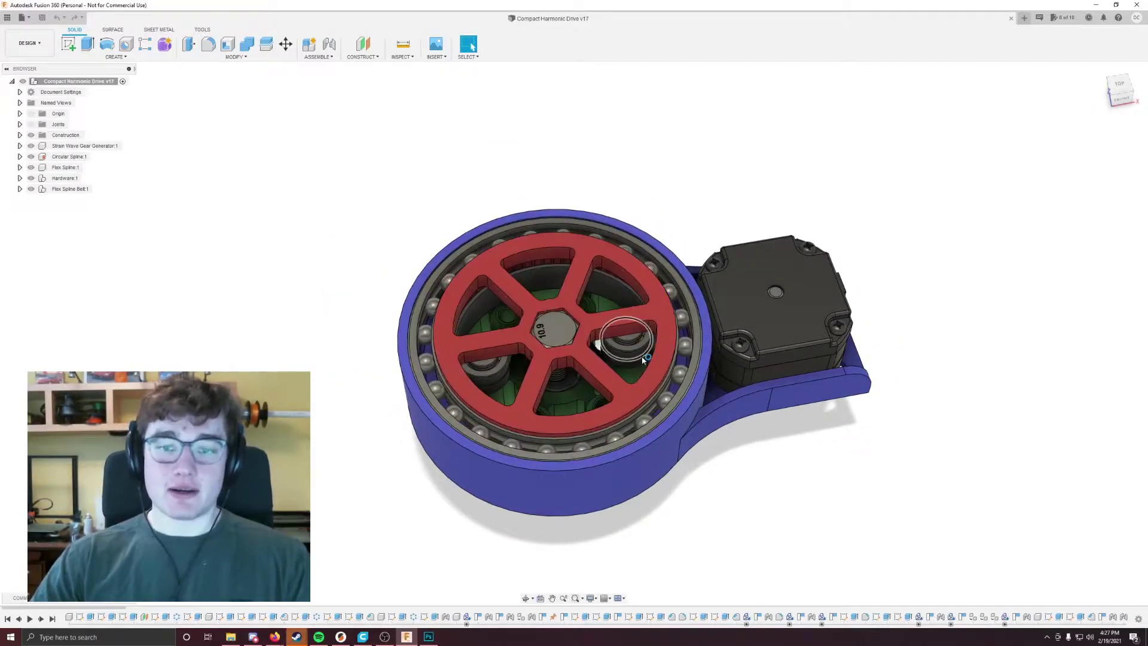
pyautogui.moveTo(643, 360)
pyautogui.keyDown('shift'); pyautogui.mouseDown(button='middle')
pyautogui.moveTo(849, 416)
pyautogui.moveTo(867, 388)
pyautogui.moveTo(766, 410)
pyautogui.moveTo(838, 408)
pyautogui.moveTo(828, 411)
pyautogui.mouseUp(button='middle'); pyautogui.keyUp('shift')
pyautogui.scroll(2, 654, 383)
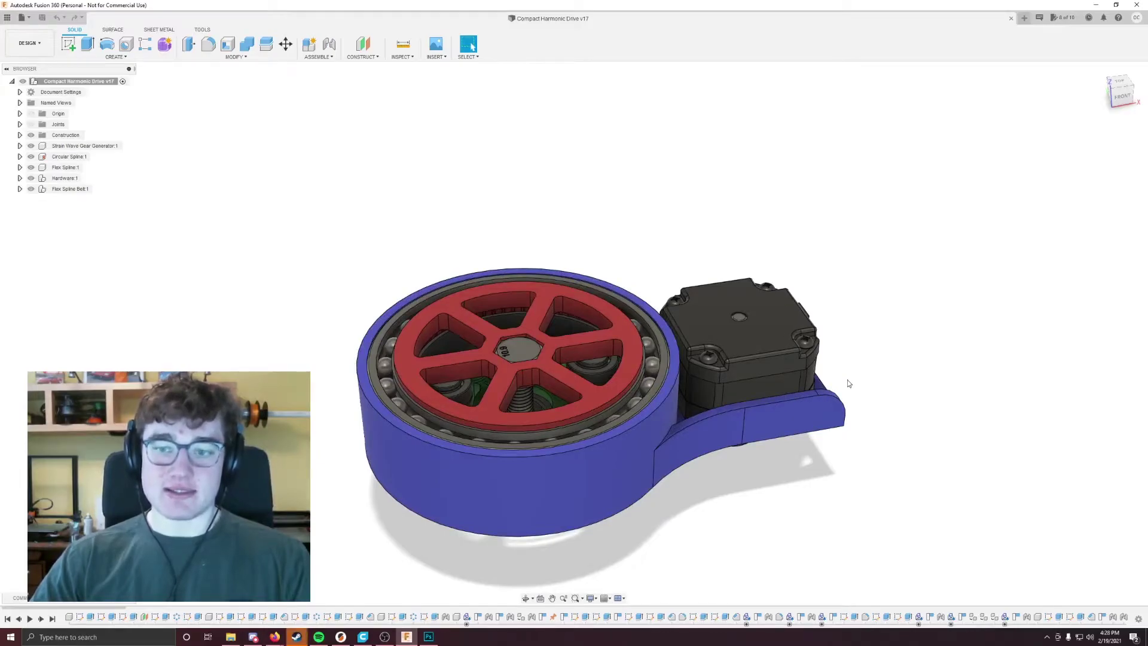
pyautogui.scroll(-1, 855, 379)
pyautogui.moveTo(857, 379)
pyautogui.mouseDown(button='middle')
pyautogui.moveTo(868, 391)
pyautogui.moveTo(866, 330)
pyautogui.moveTo(889, 379)
pyautogui.moveTo(976, 383)
pyautogui.moveTo(864, 403)
pyautogui.moveTo(871, 396)
pyautogui.moveTo(855, 387)
pyautogui.mouseUp(button='middle')
pyautogui.scroll(2, 881, 386)
pyautogui.scroll(1, 881, 386)
pyautogui.scroll(-2, 970, 395)
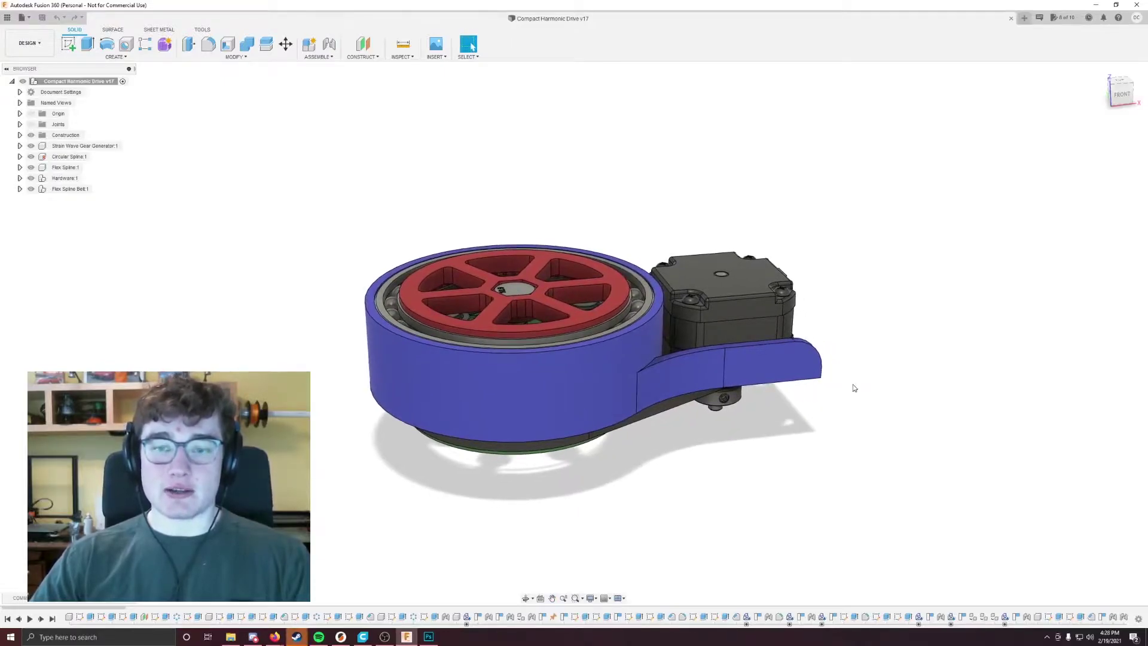
pyautogui.moveTo(855, 388)
pyautogui.keyDown('shift'); pyautogui.mouseDown(button='middle')
pyautogui.moveTo(872, 379)
pyautogui.moveTo(862, 383)
pyautogui.mouseUp(button='middle'); pyautogui.keyUp('shift')
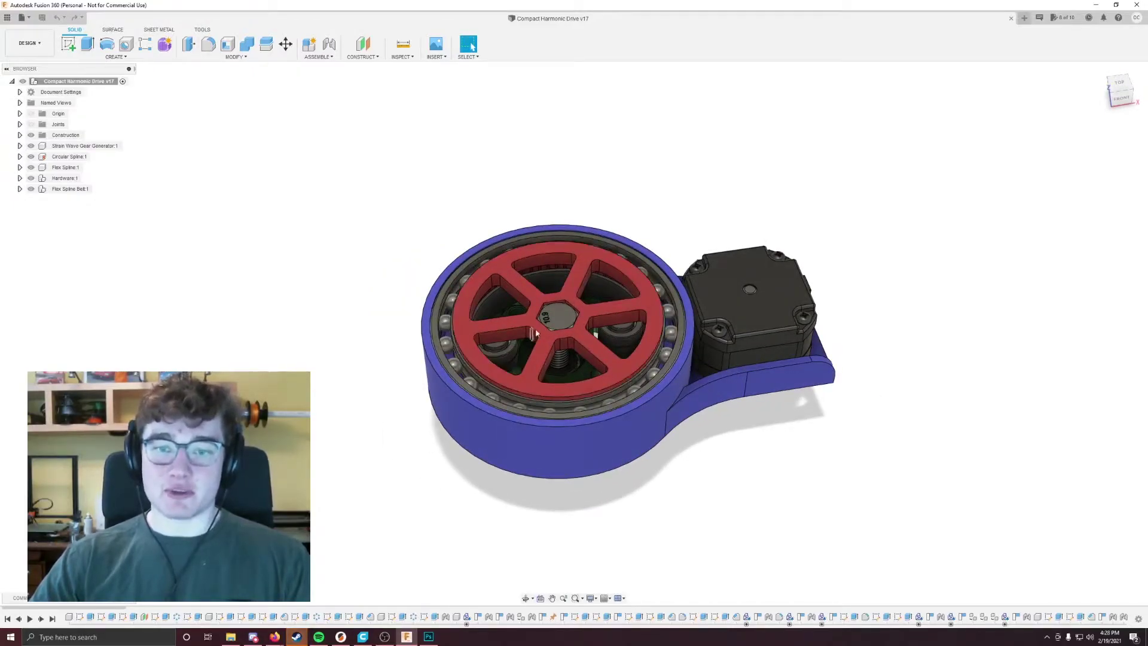
pyautogui.moveTo(816, 359)
pyautogui.keyDown('shift'); pyautogui.mouseDown(button='middle')
pyautogui.moveTo(817, 305)
pyautogui.moveTo(819, 362)
pyautogui.mouseUp(button='middle'); pyautogui.keyUp('shift')
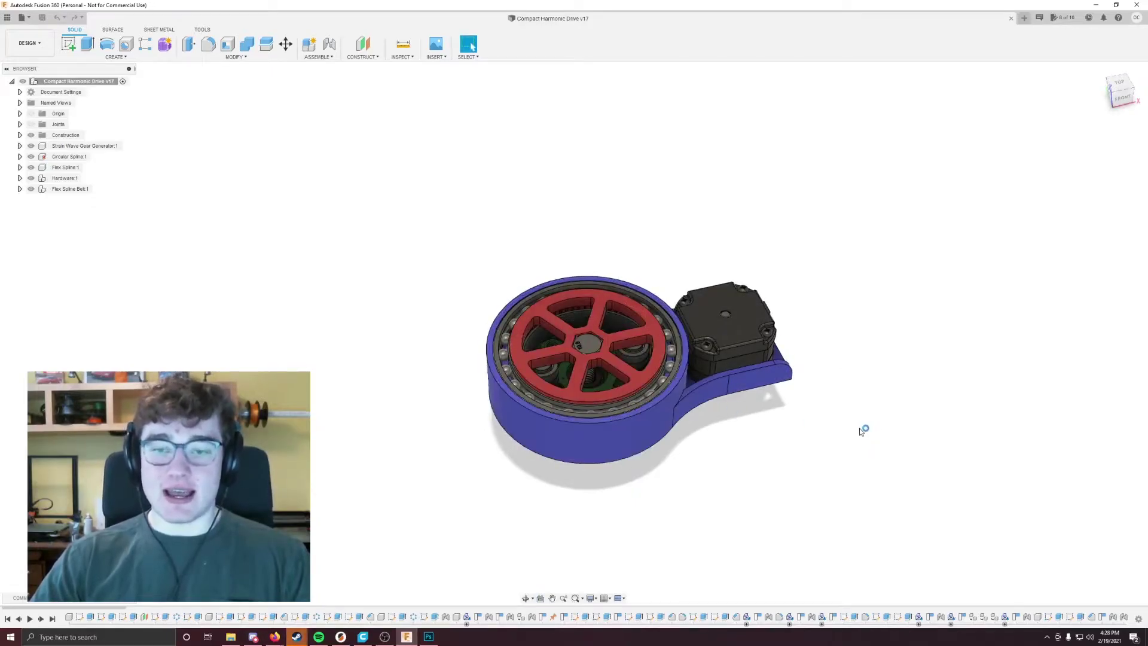
# - Examine the drive's side profile and the belt and motor pulley arrangement beneath the blue housing
pyautogui.keyDown('shift'); pyautogui.moveTo(830, 433); pyautogui.dragTo(761, 395, button='middle'); pyautogui.keyUp('shift')
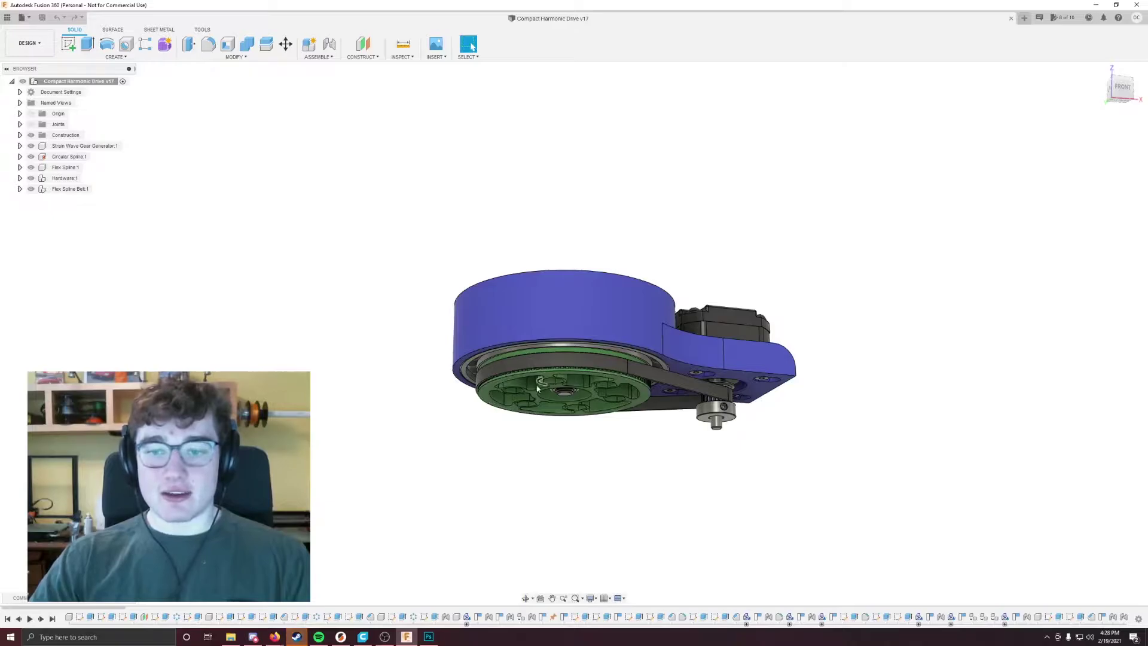
pyautogui.keyDown('shift'); pyautogui.moveTo(752, 404); pyautogui.dragTo(748, 420, button='middle'); pyautogui.keyUp('shift')
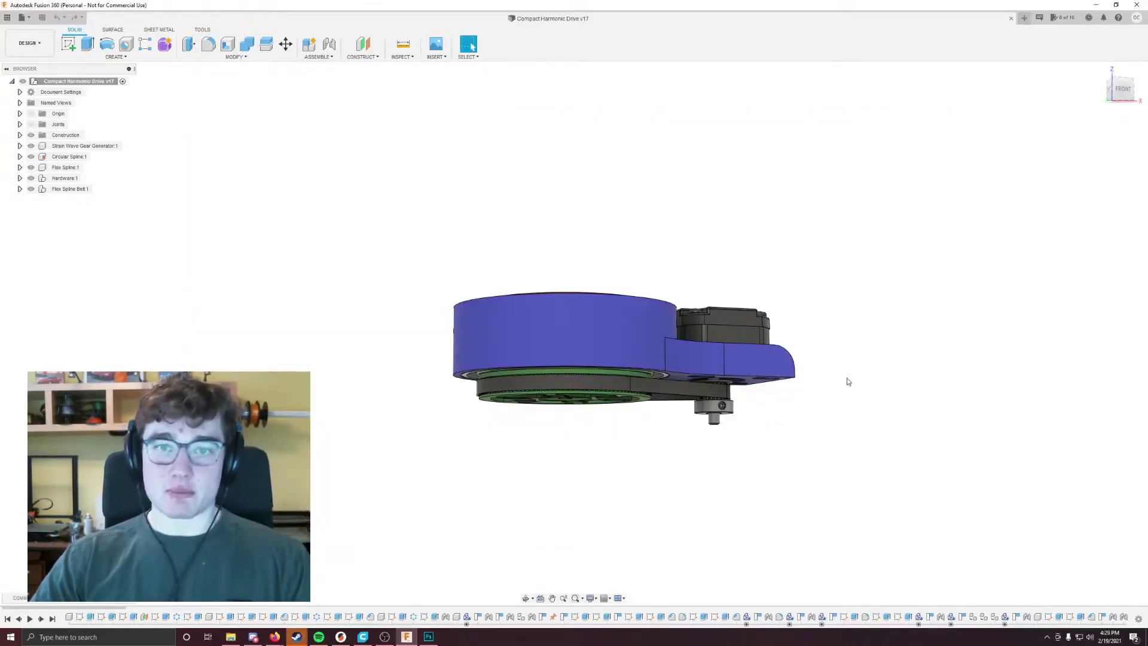
pyautogui.moveTo(843, 381)
pyautogui.mouseDown(button='middle')
pyautogui.moveTo(784, 390)
pyautogui.moveTo(845, 387)
pyautogui.moveTo(841, 357)
pyautogui.moveTo(825, 380)
pyautogui.moveTo(877, 376)
pyautogui.moveTo(856, 386)
pyautogui.mouseUp(button='middle')
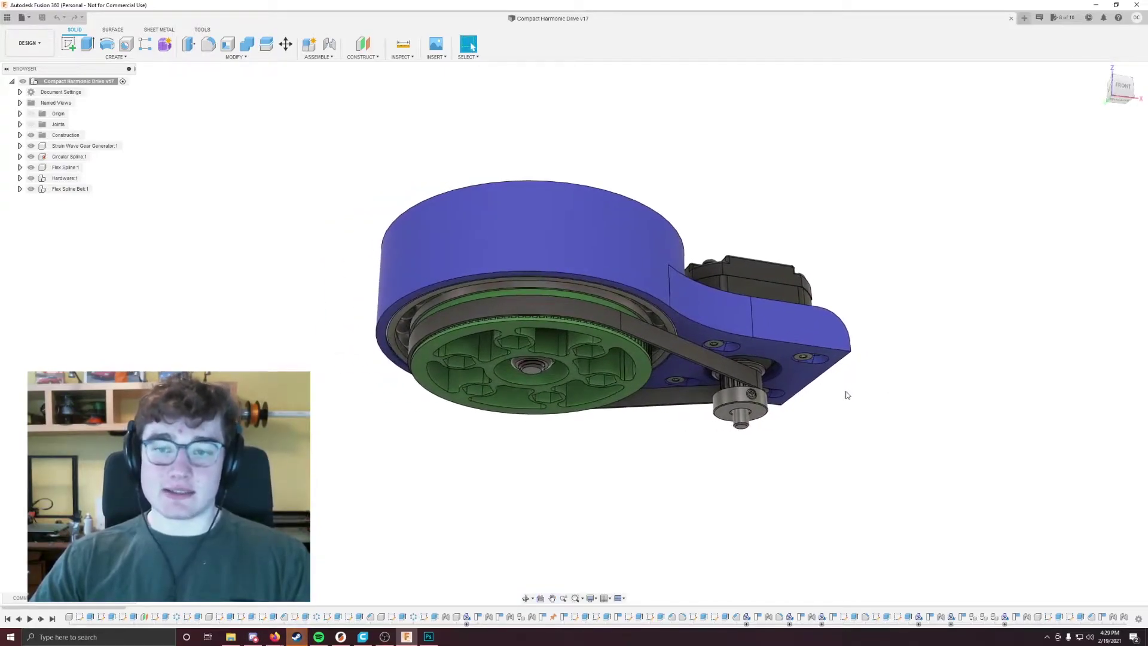
pyautogui.scroll(-1, 850, 396)
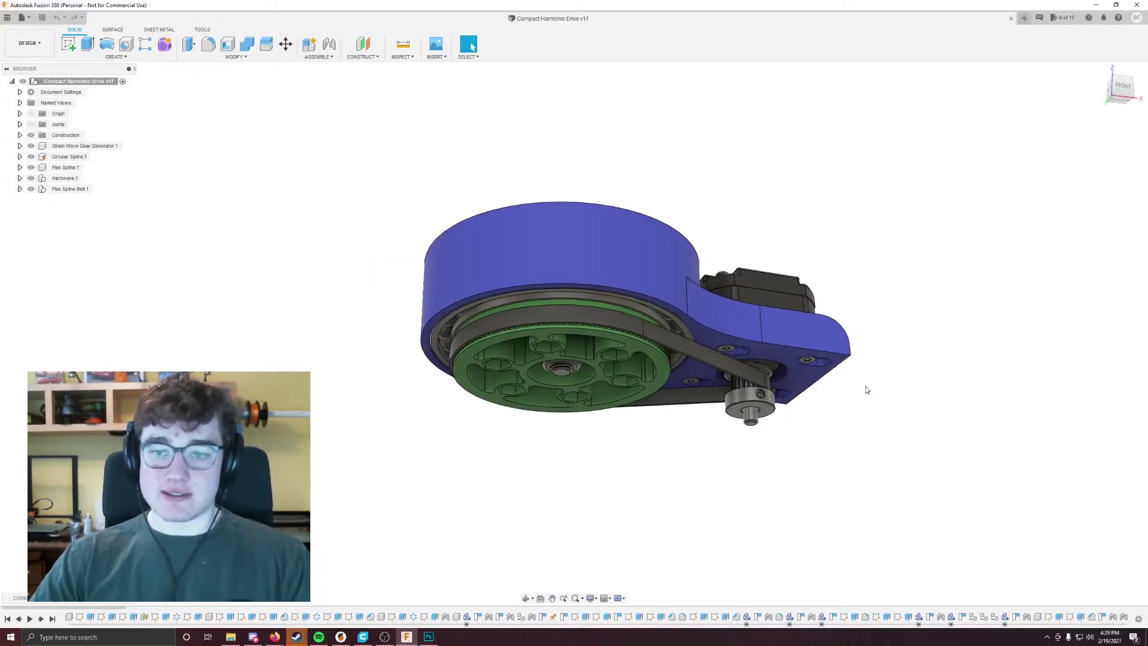
pyautogui.moveTo(869, 390)
pyautogui.keyDown('shift'); pyautogui.mouseDown(button='middle')
pyautogui.moveTo(849, 382)
pyautogui.moveTo(870, 356)
pyautogui.moveTo(859, 396)
pyautogui.mouseUp(button='middle'); pyautogui.keyUp('shift')
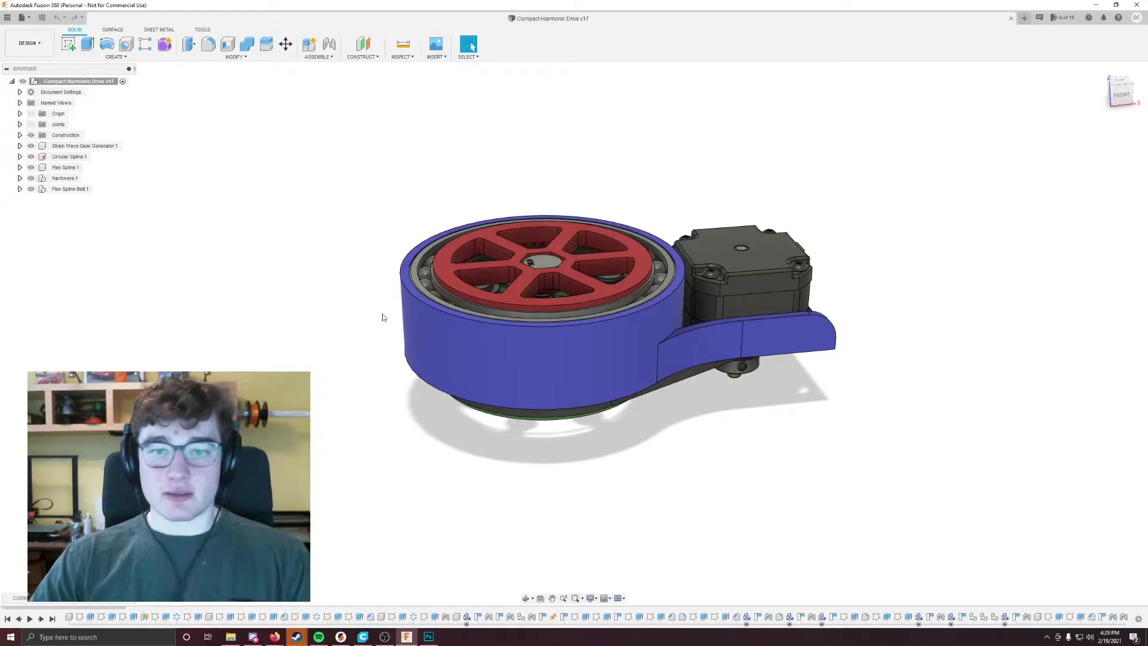
pyautogui.keyDown('shift'); pyautogui.moveTo(777, 378); pyautogui.dragTo(757, 400, button='middle'); pyautogui.keyUp('shift')
pyautogui.scroll(1, 717, 394)
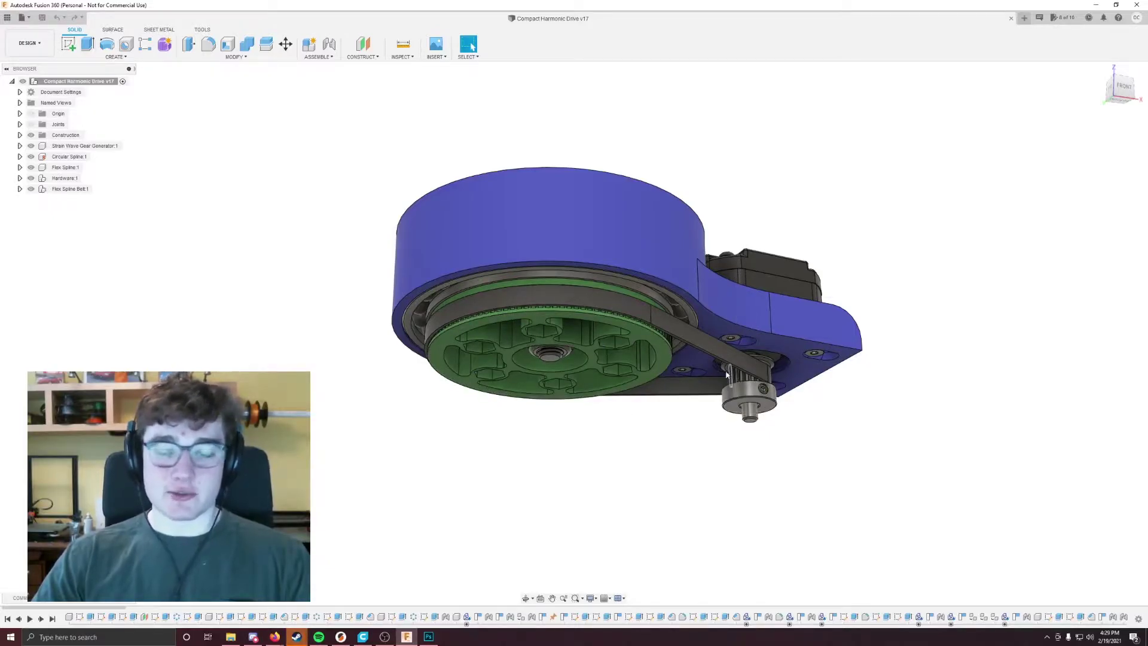
# - Hide the Hardware and Flex Spline Belt components so only the red, green and blue parts are displayed
pyautogui.keyDown('shift'); pyautogui.moveTo(674, 405); pyautogui.dragTo(595, 286, button='middle'); pyautogui.keyUp('shift')
pyautogui.scroll(5, 530, 231)
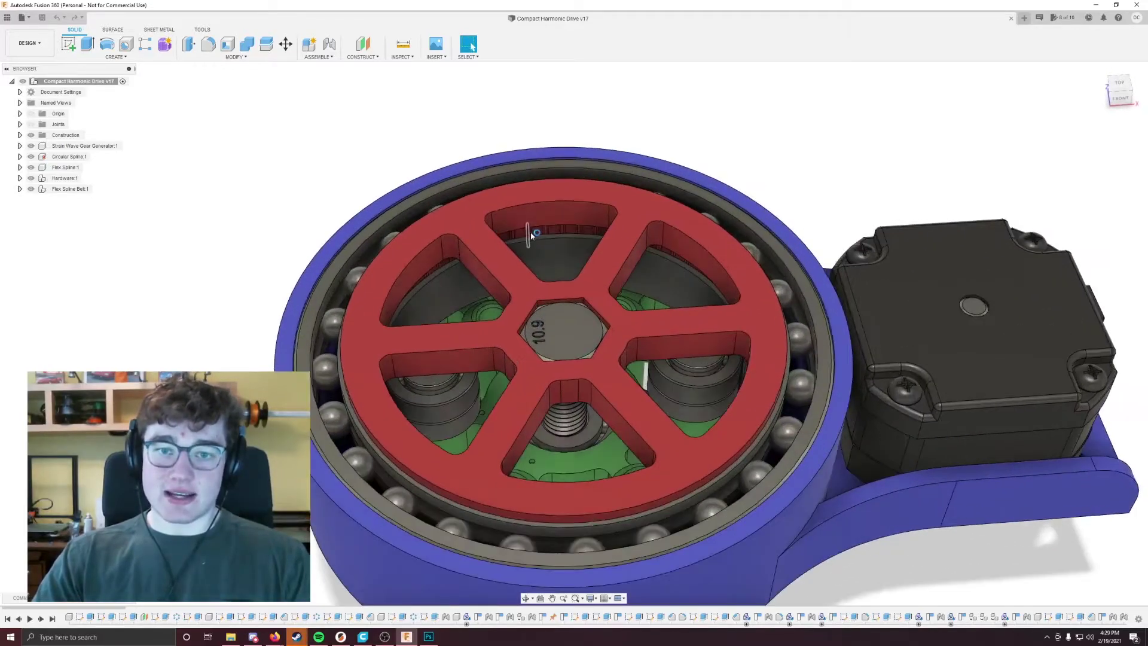
pyautogui.click(31, 178)
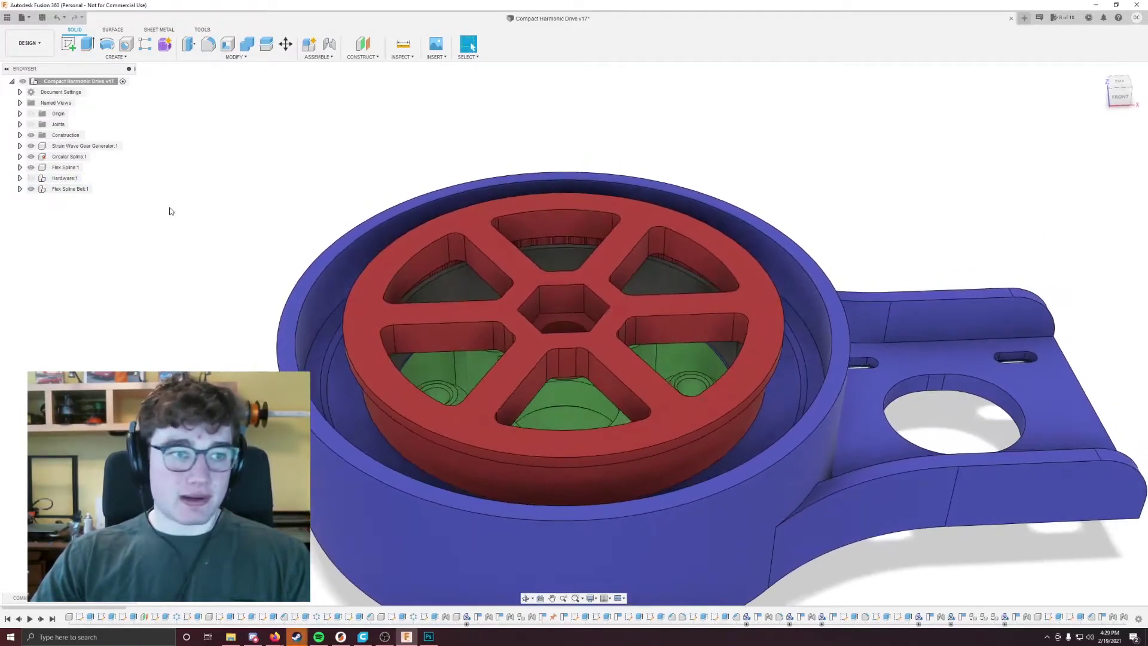
pyautogui.click(31, 189)
pyautogui.scroll(-3, 190, 207)
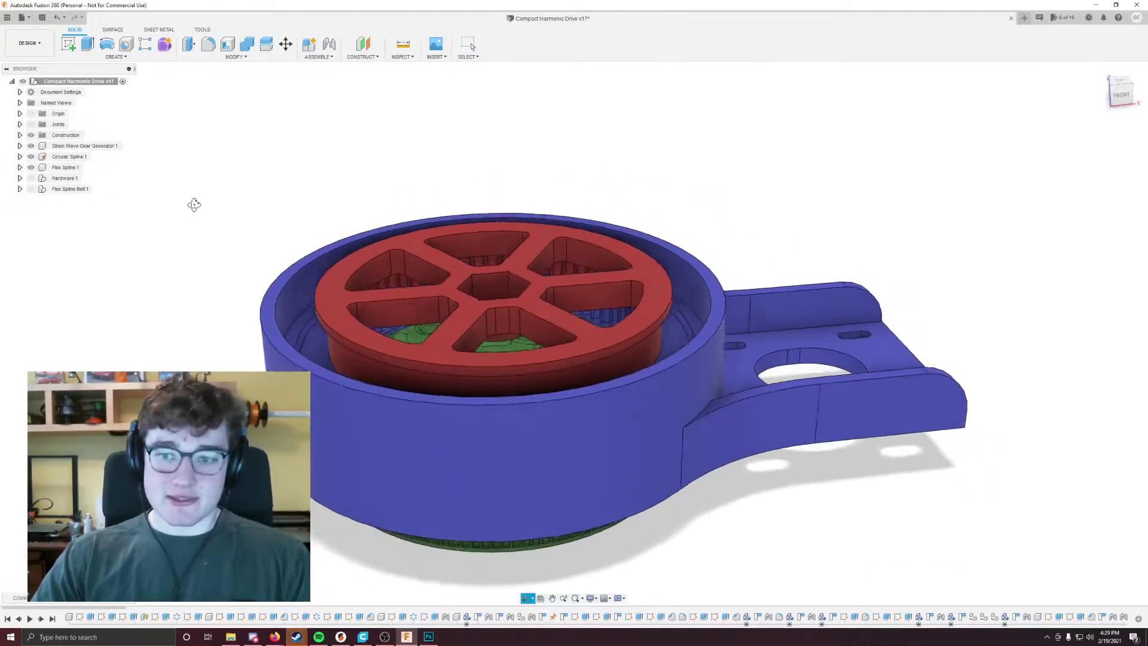
# - Examine the blue circular spline housing, the red flex spline and the green wave generator without hardware
pyautogui.scroll(-2, 831, 241)
pyautogui.scroll(2, 831, 239)
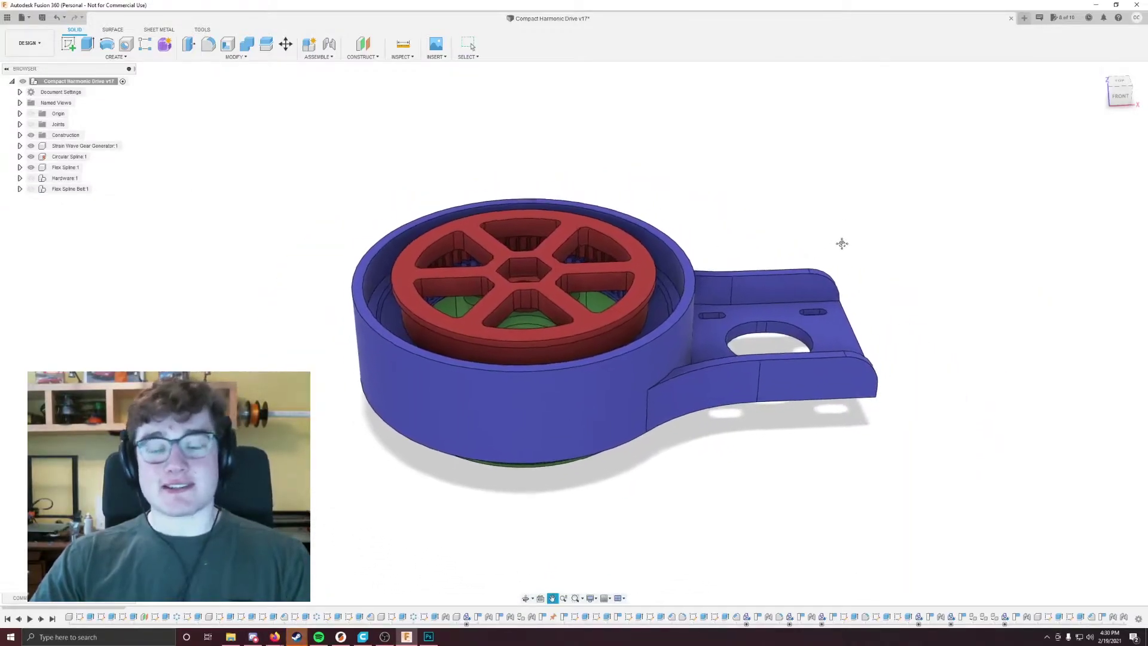
pyautogui.moveTo(795, 255); pyautogui.dragTo(873, 256, button='middle')
pyautogui.scroll(3, 845, 248)
pyautogui.scroll(-1, 820, 243)
pyautogui.scroll(-2, 738, 284)
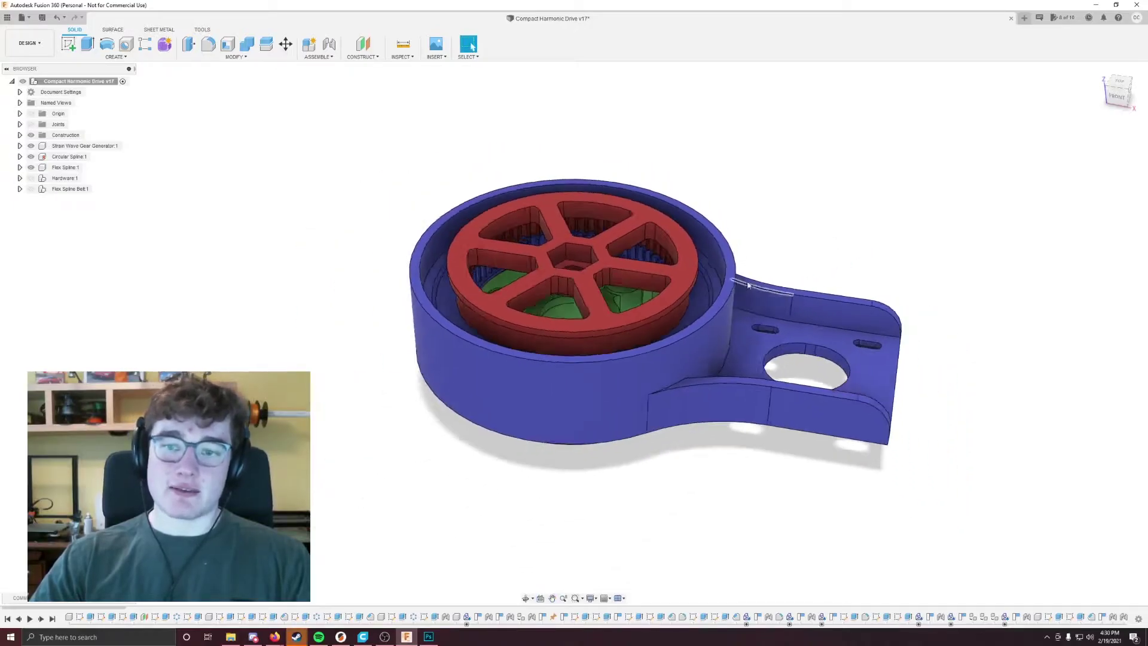
pyautogui.keyDown('shift'); pyautogui.moveTo(737, 282); pyautogui.dragTo(758, 273, button='middle'); pyautogui.keyUp('shift')
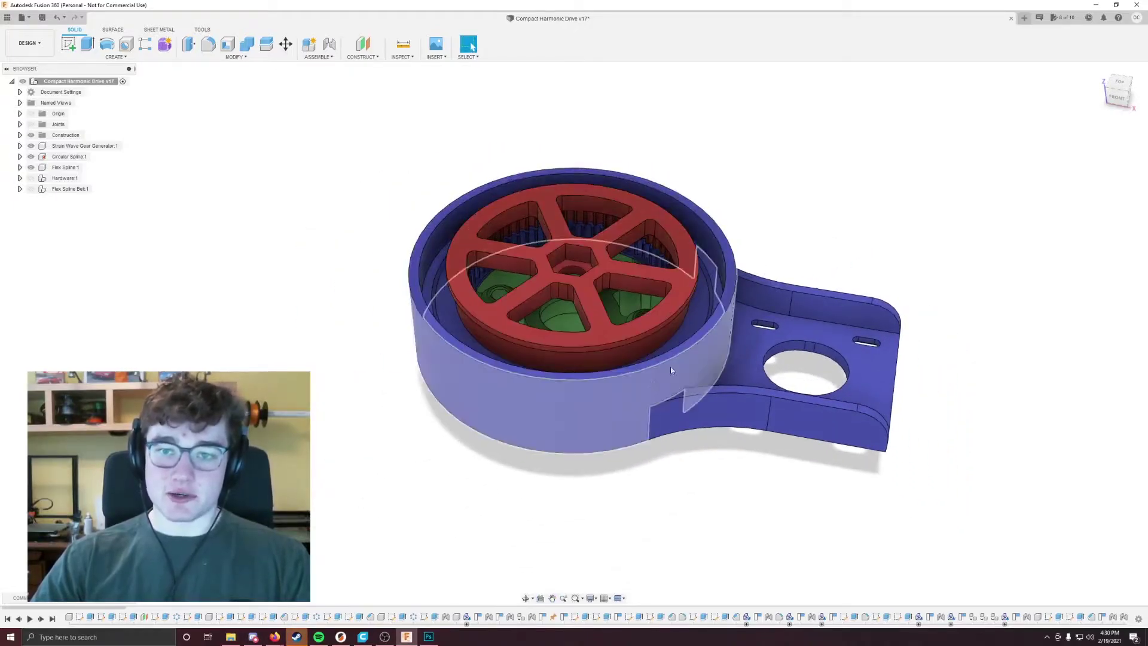
pyautogui.moveTo(817, 183); pyautogui.dragTo(786, 210, button='middle')
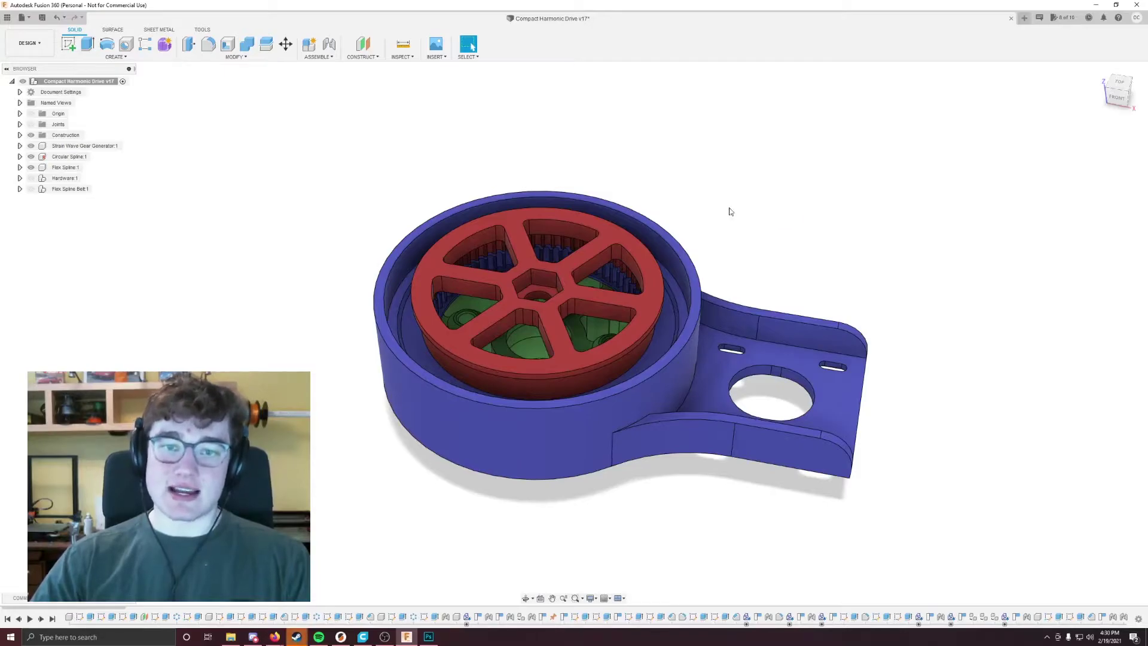
pyautogui.scroll(5, 734, 201)
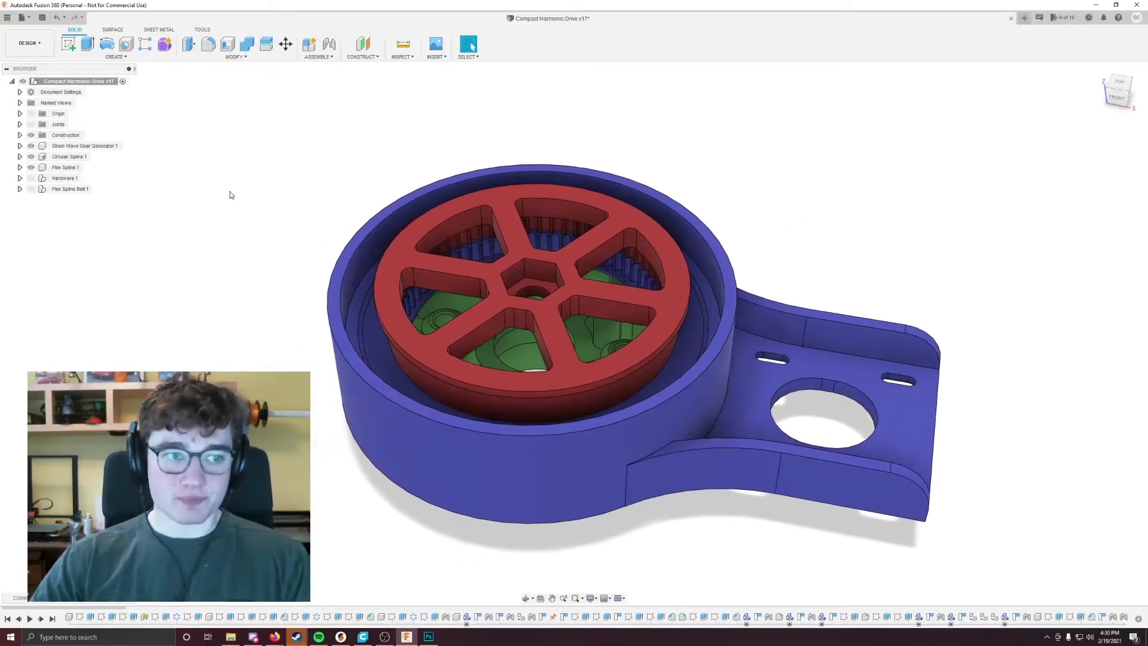
pyautogui.moveTo(238, 173); pyautogui.dragTo(211, 164, button='middle')
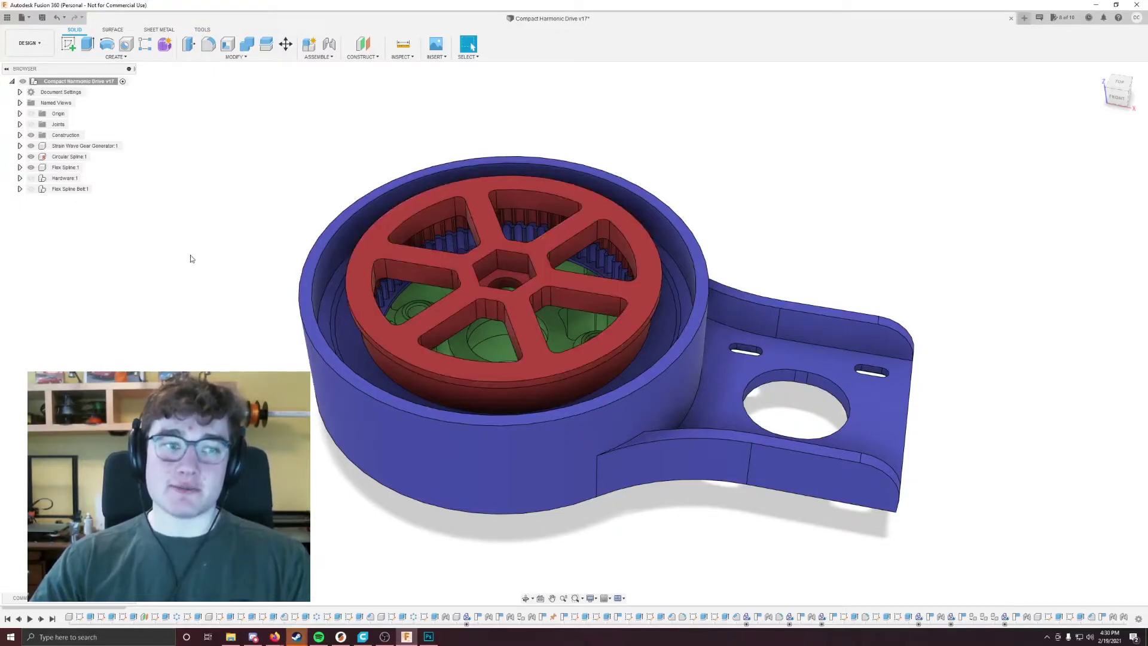
# - Show the Flex Spline Belt component again and hide the red Flex Spline around it
pyautogui.click(31, 189)
pyautogui.click(588, 239)
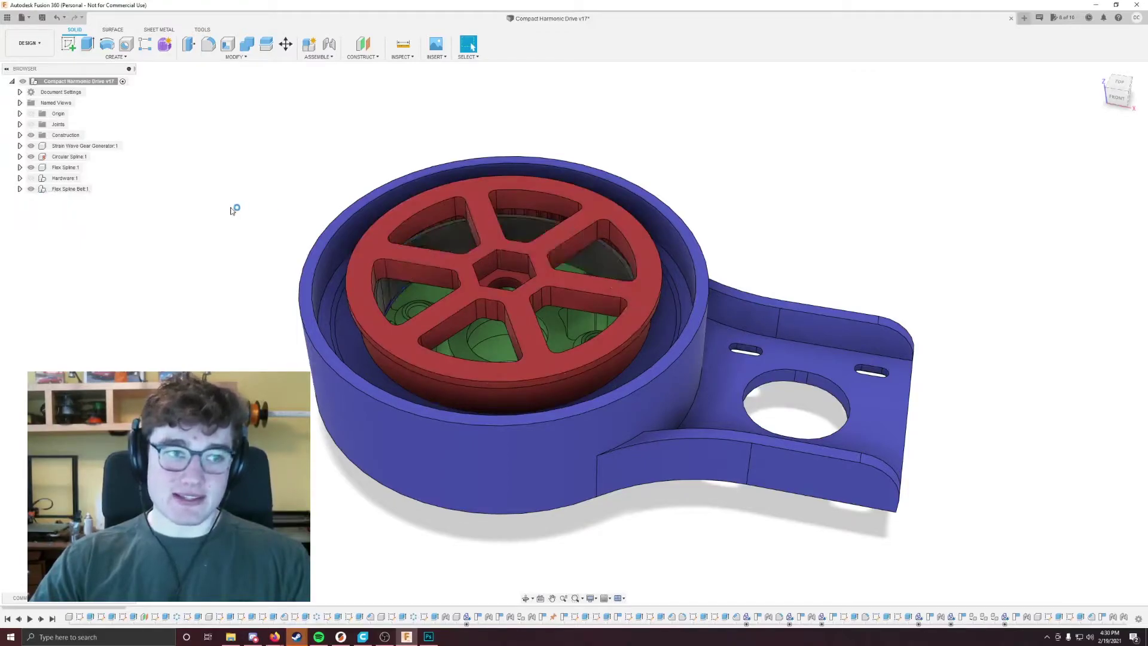
pyautogui.click(31, 167)
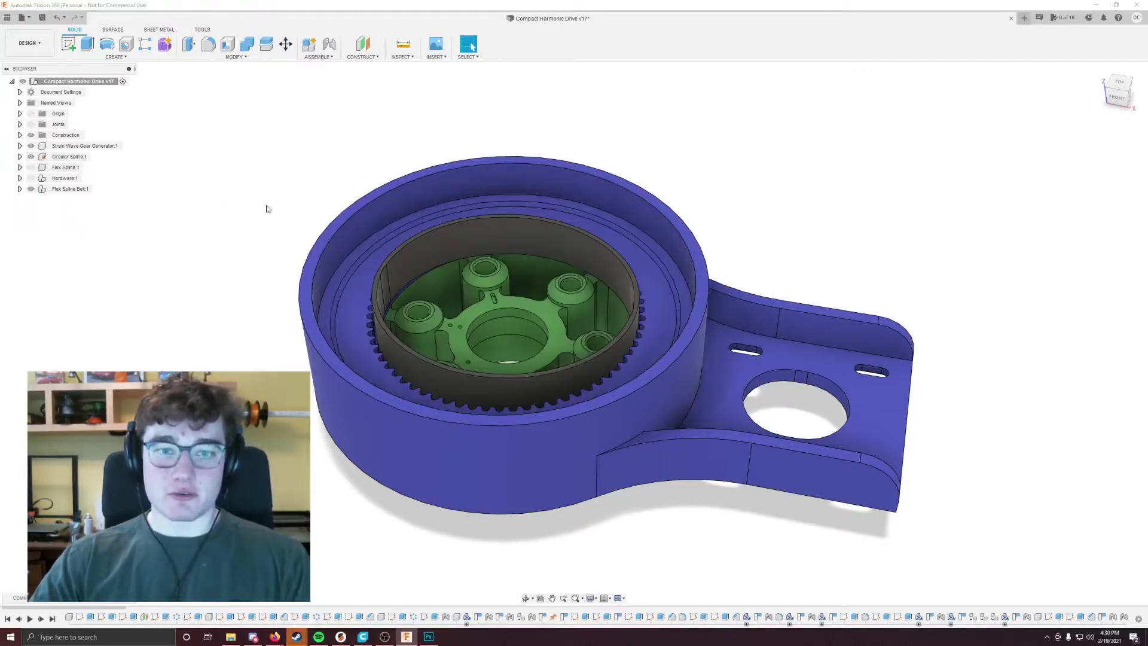
pyautogui.moveTo(301, 214)
pyautogui.keyDown('shift'); pyautogui.mouseDown(button='middle')
pyautogui.moveTo(307, 201)
pyautogui.moveTo(365, 260)
pyautogui.mouseUp(button='middle'); pyautogui.keyUp('shift')
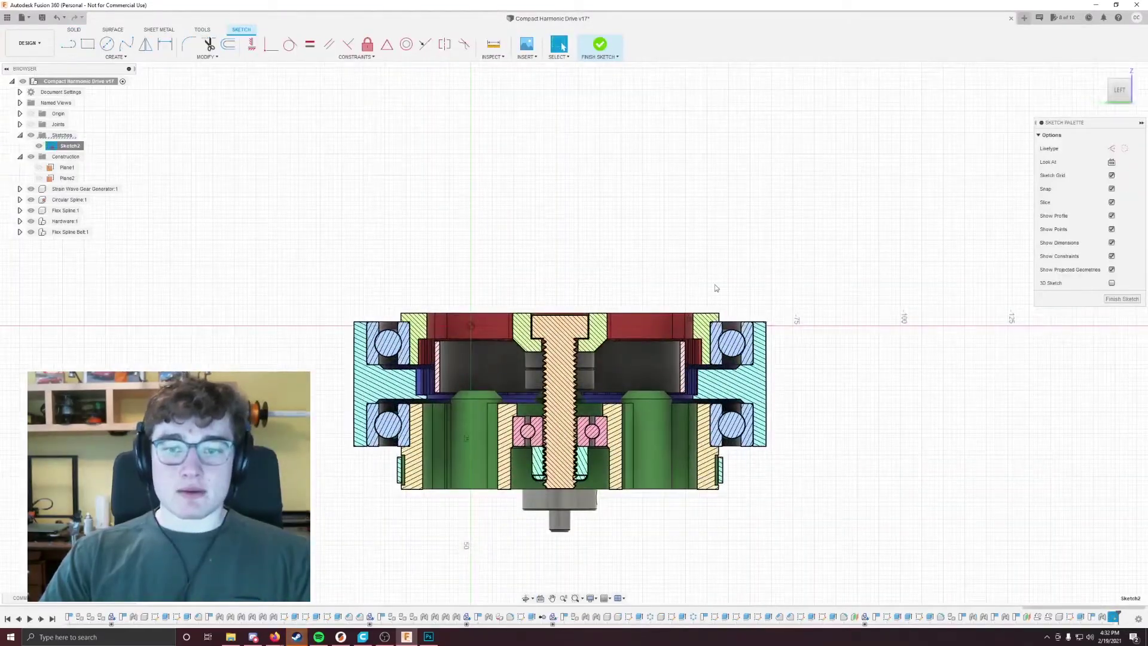
pyautogui.moveTo(717, 289)
pyautogui.mouseDown(button='middle')
pyautogui.moveTo(702, 210)
pyautogui.moveTo(777, 233)
pyautogui.mouseUp(button='middle')
pyautogui.scroll(2, 863, 259)
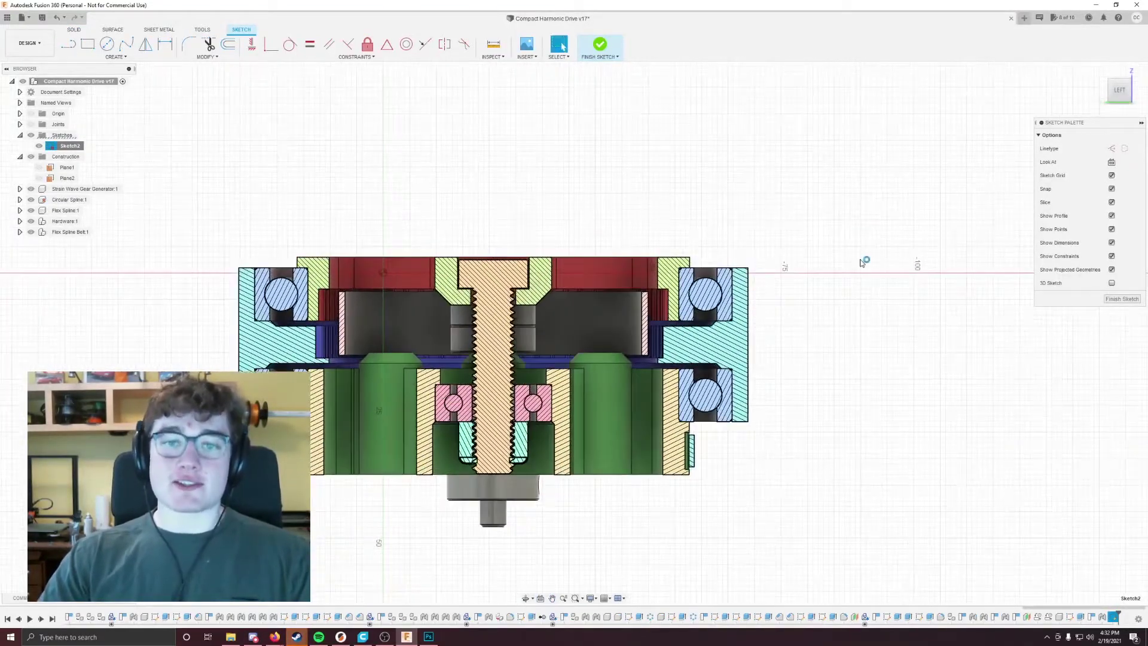
# - Examine the sliced cross-section of the drive through the central bolt, bearings, flex spline and wave generator
pyautogui.moveTo(863, 259)
pyautogui.mouseDown(button='middle')
pyautogui.moveTo(956, 258)
pyautogui.moveTo(848, 256)
pyautogui.moveTo(860, 262)
pyautogui.mouseUp(button='middle')
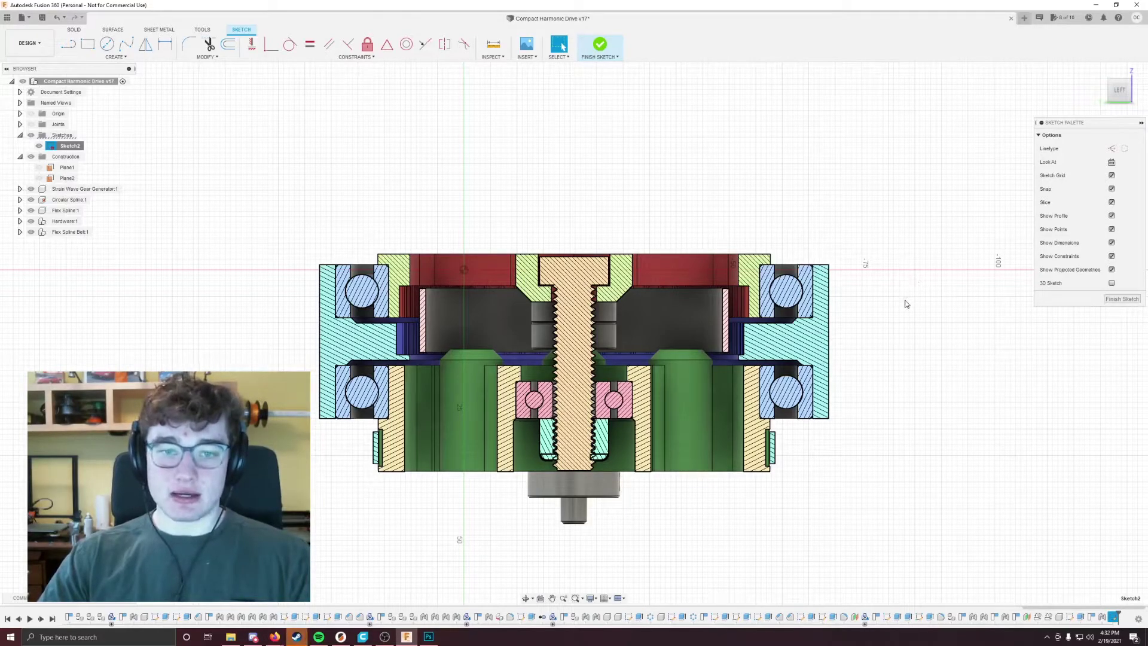
pyautogui.scroll(1, 901, 307)
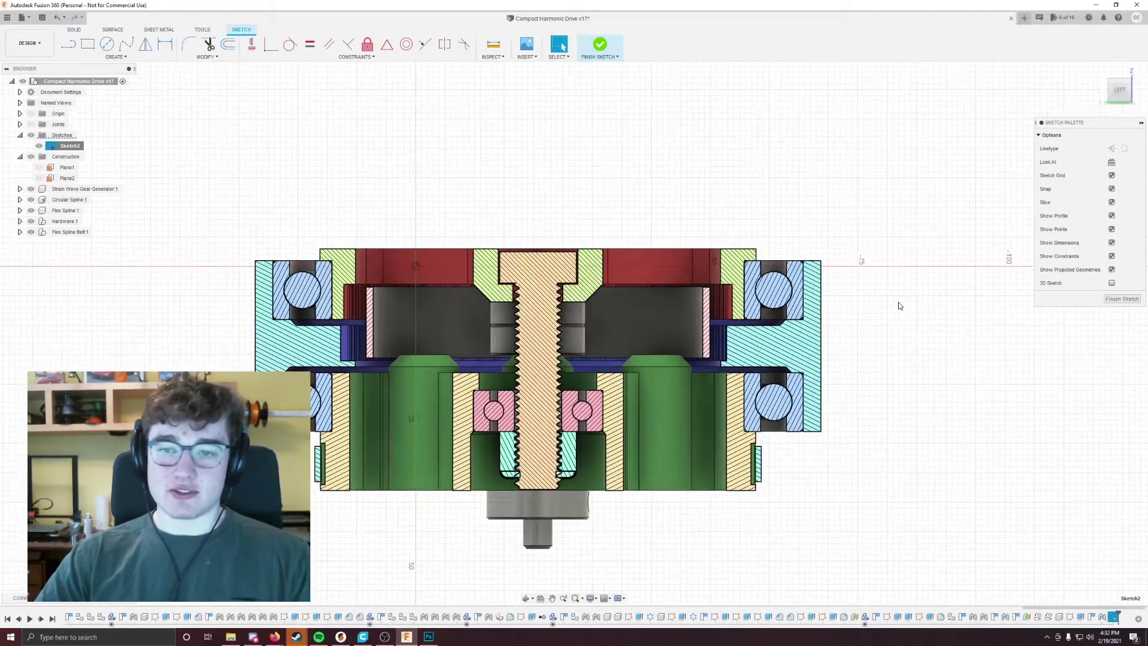
pyautogui.moveTo(886, 307); pyautogui.dragTo(899, 307, button='middle')
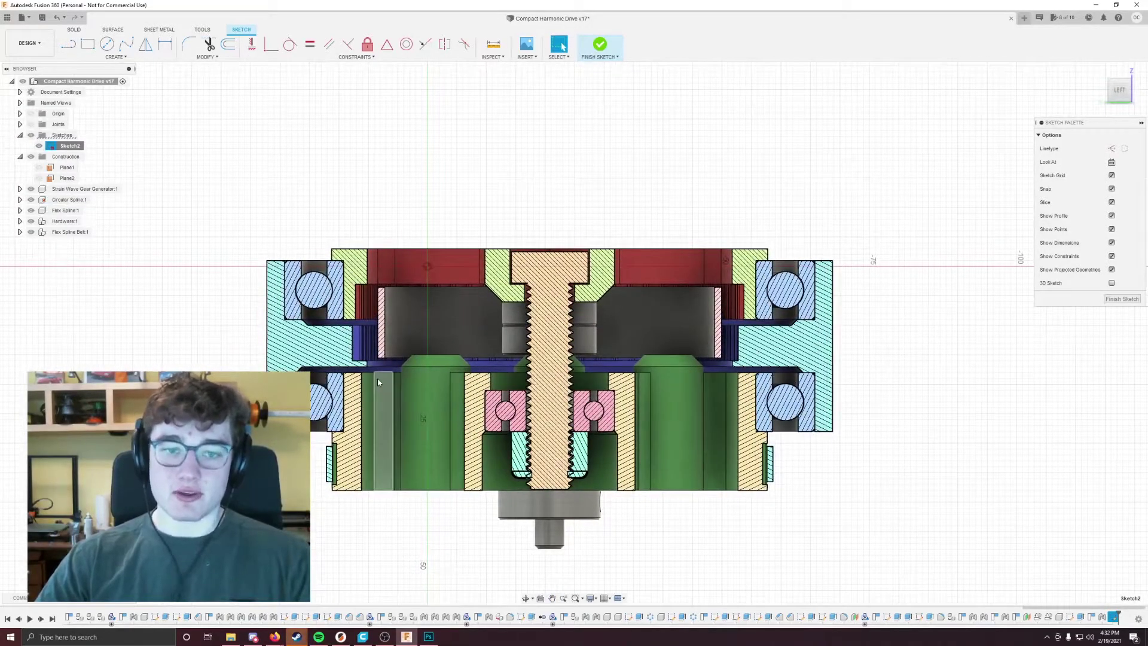
pyautogui.scroll(1, 362, 259)
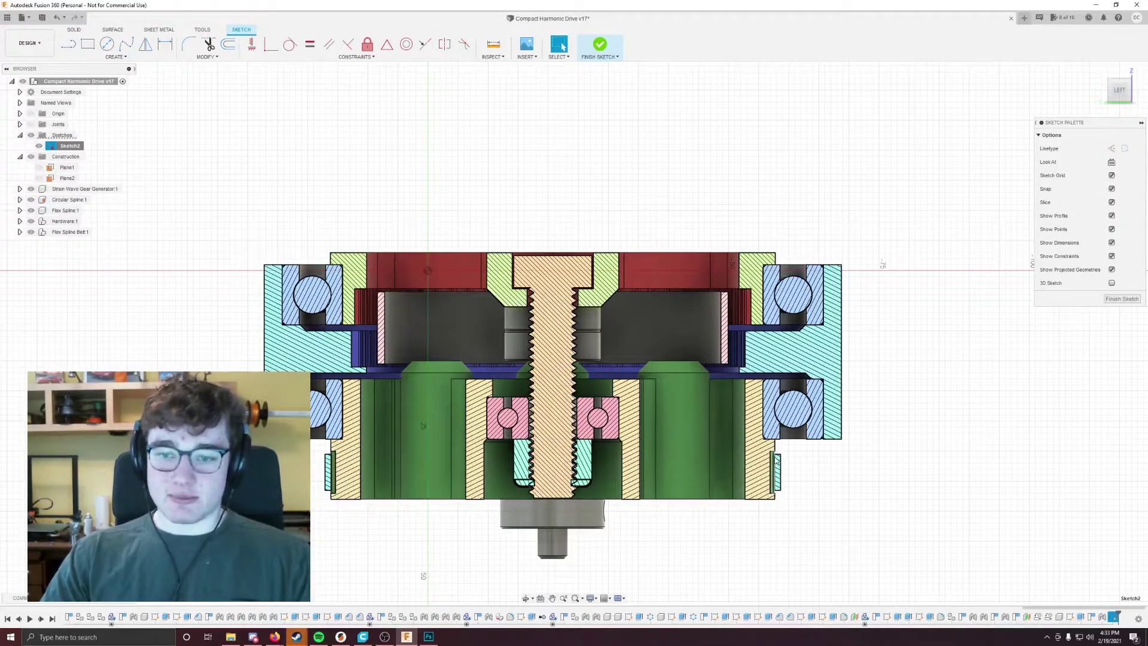
# - Examine the outer ball bearings, belt and central bolt in the sliced left view, straight-on and tilted
pyautogui.scroll(-2, 815, 495)
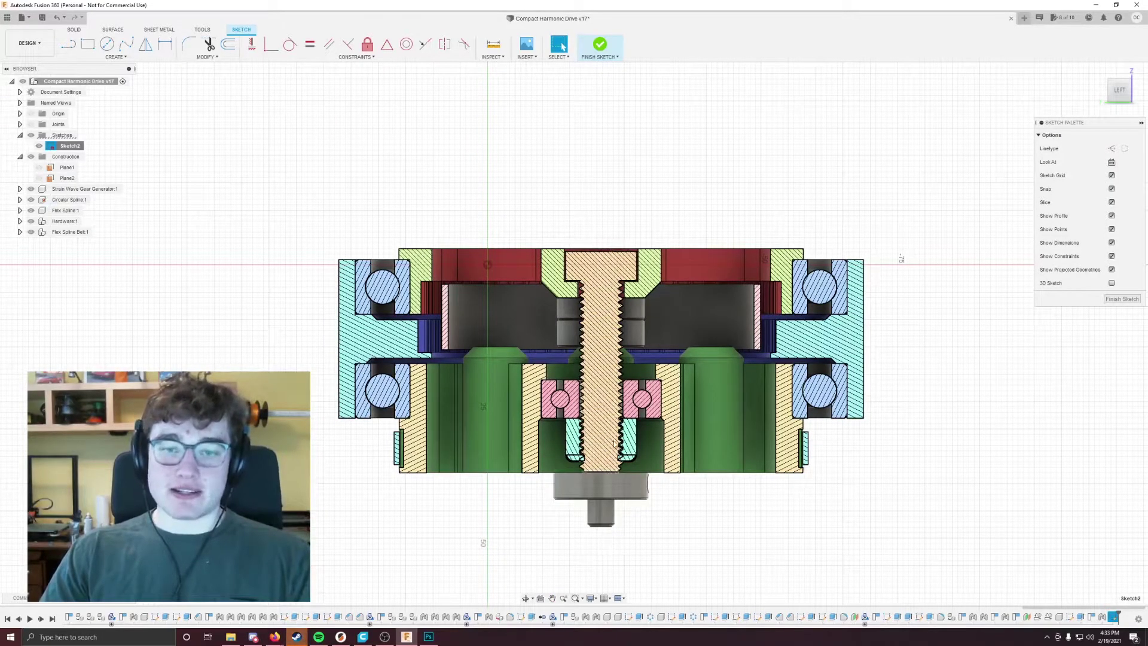
pyautogui.scroll(3, 619, 220)
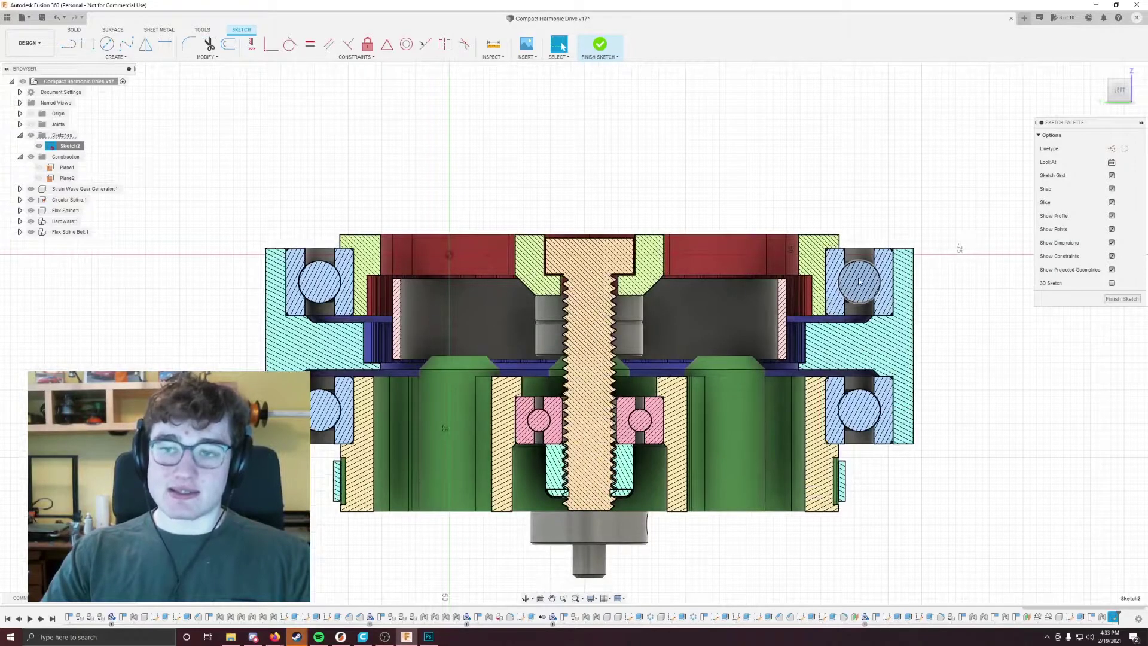
pyautogui.scroll(-2, 820, 205)
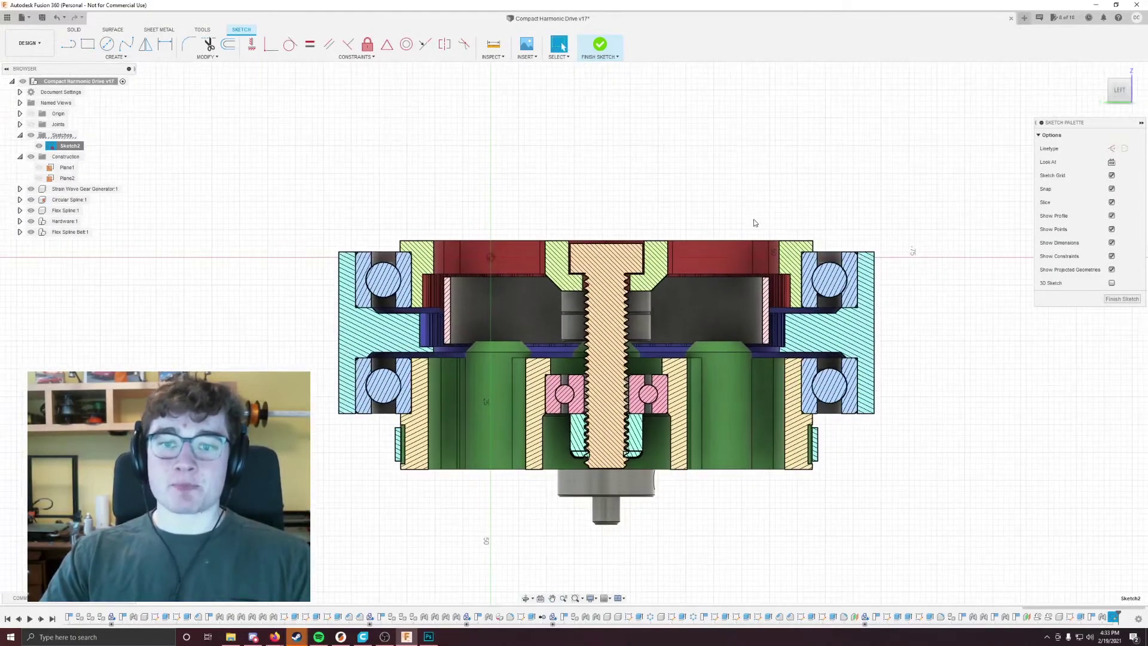
pyautogui.scroll(-1, 679, 210)
pyautogui.keyDown('shift'); pyautogui.moveTo(676, 201); pyautogui.dragTo(677, 224, button='middle'); pyautogui.keyUp('shift')
pyautogui.keyDown('shift'); pyautogui.moveTo(952, 331); pyautogui.dragTo(921, 329, button='middle'); pyautogui.keyUp('shift')
pyautogui.scroll(1, 851, 312)
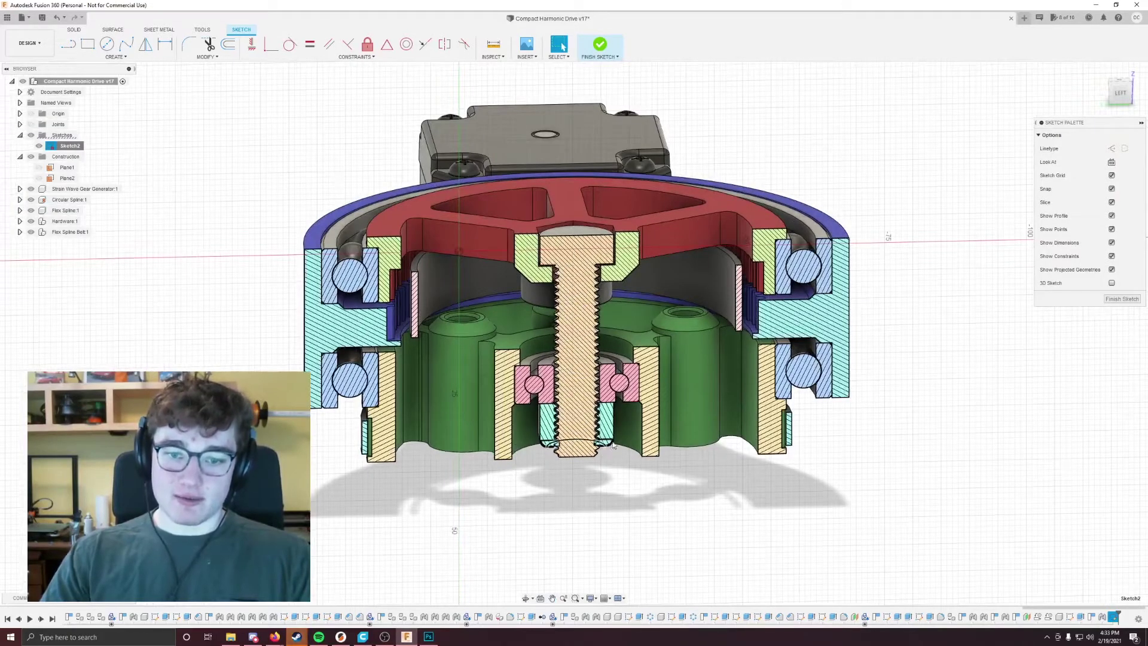
pyautogui.scroll(-3, 820, 386)
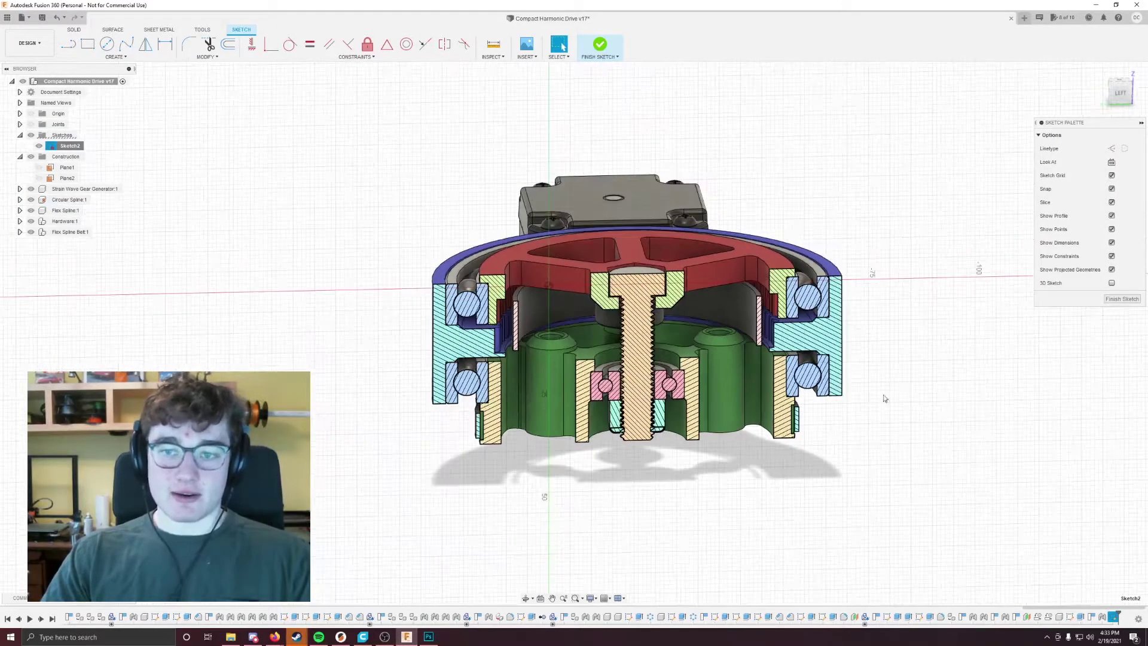
pyautogui.keyDown('shift'); pyautogui.moveTo(883, 398); pyautogui.dragTo(881, 383, button='middle'); pyautogui.keyUp('shift')
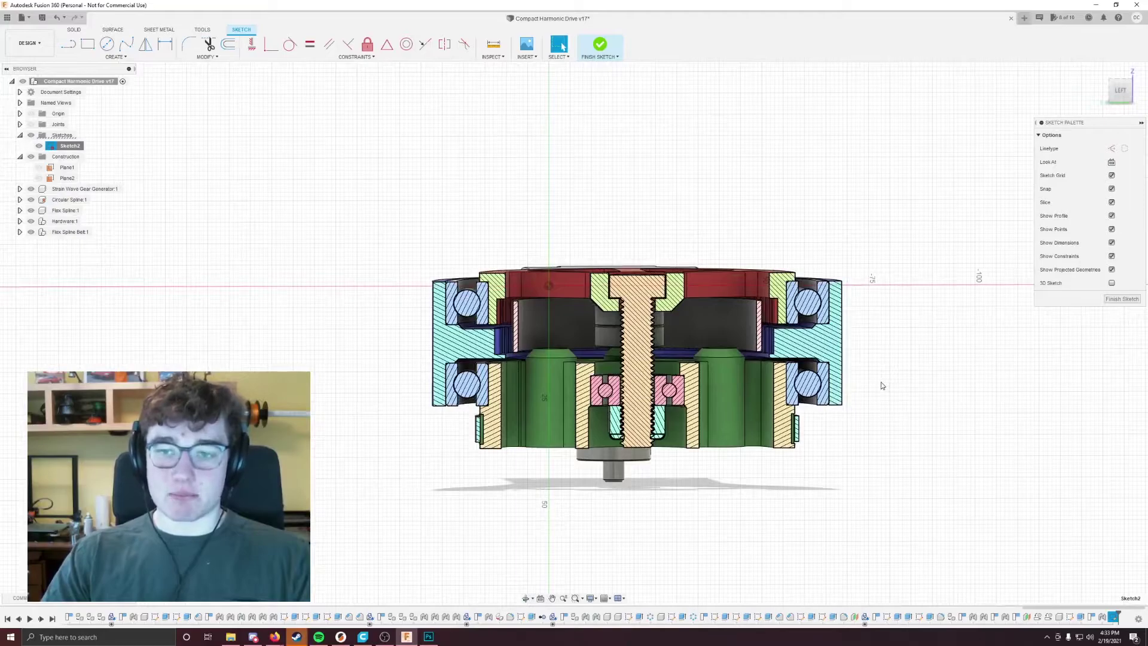
# - Open a new front-view sketch to examine the sliced section through the motor, pulley, belt and wave generator bearings
pyautogui.moveTo(875, 328)
pyautogui.keyDown('shift'); pyautogui.mouseDown(button='middle')
pyautogui.moveTo(834, 348)
pyautogui.moveTo(836, 338)
pyautogui.mouseUp(button='middle'); pyautogui.keyUp('shift')
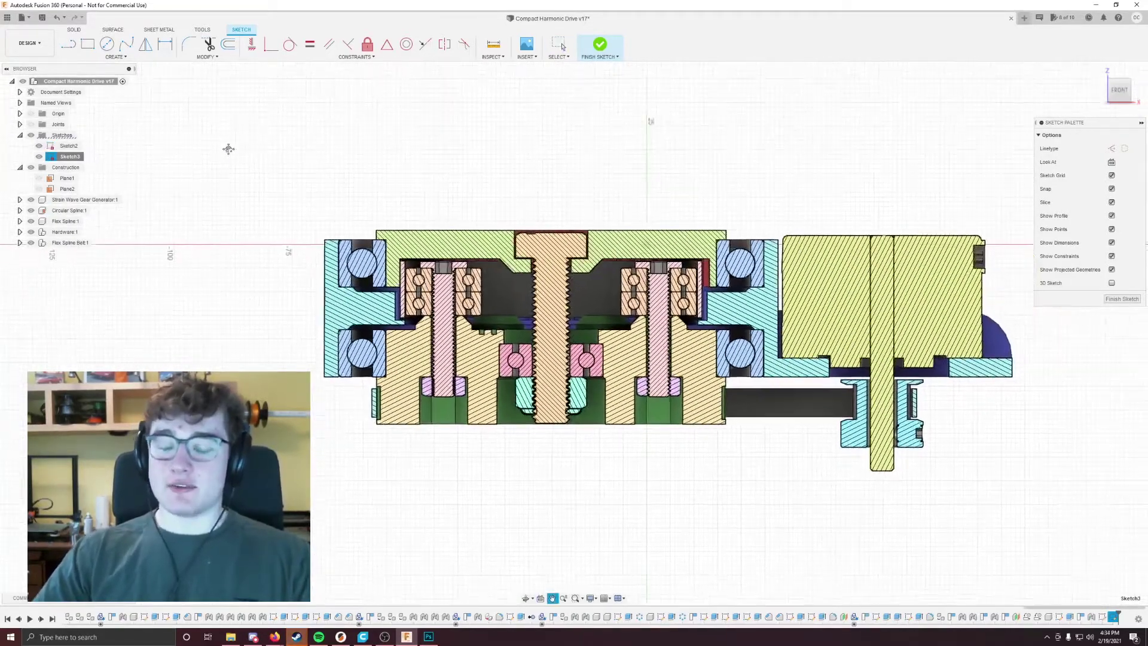
pyautogui.moveTo(229, 149); pyautogui.dragTo(195, 143, button='middle')
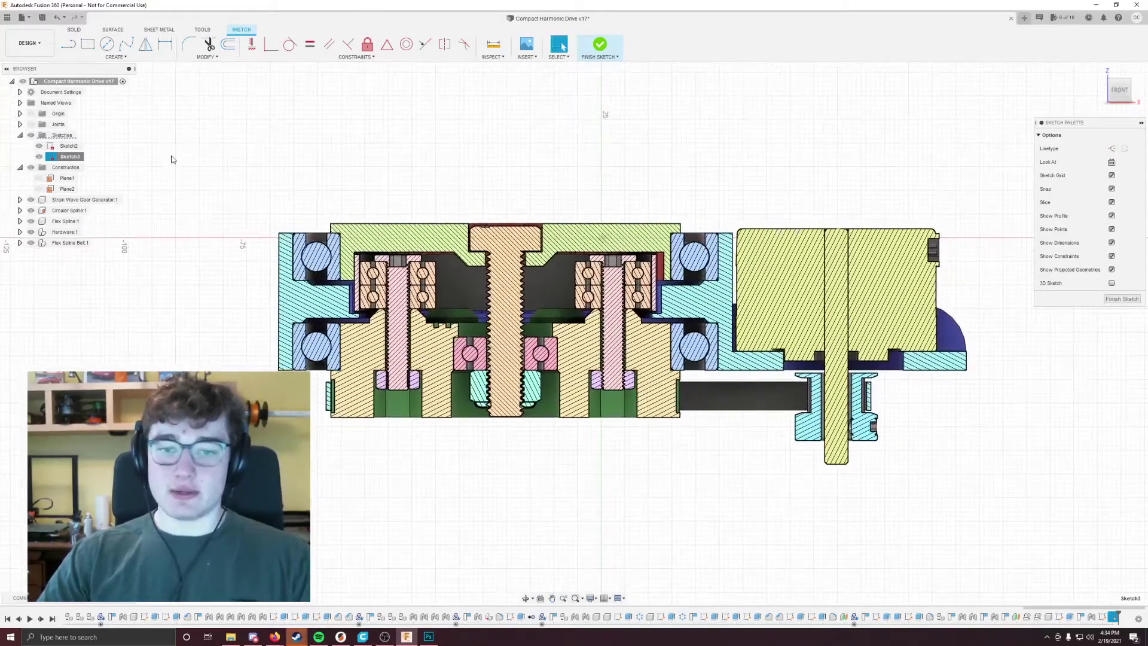
pyautogui.moveTo(554, 473); pyautogui.dragTo(585, 453, button='middle')
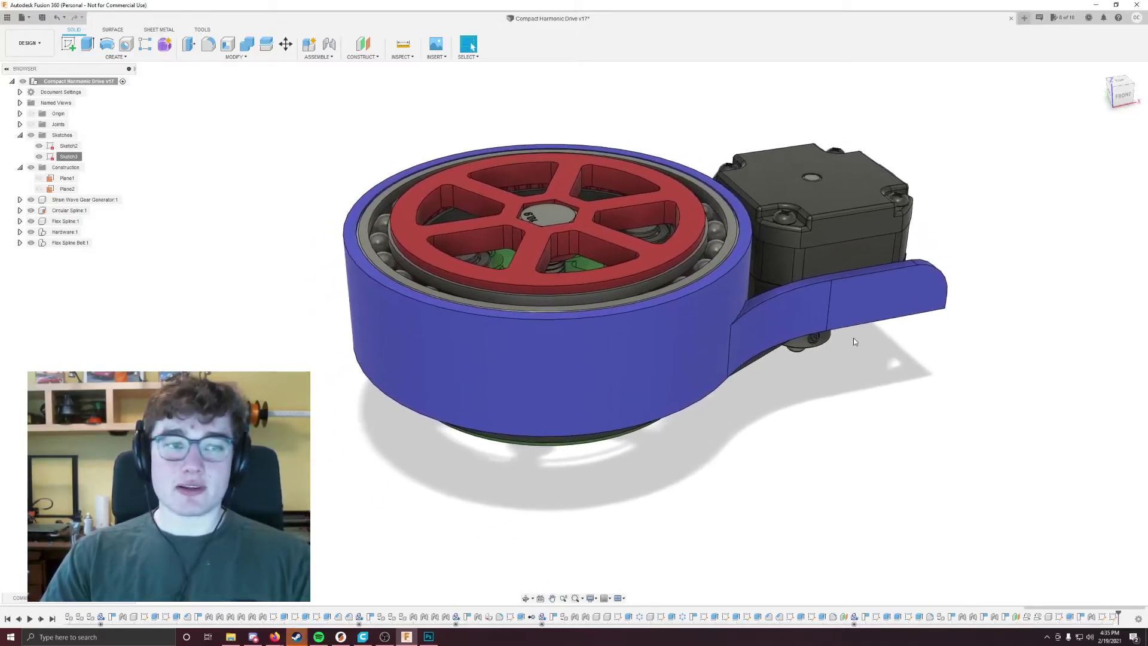
# - Collapse the Sketches and Construction folders in the component tree
pyautogui.click(21, 135)
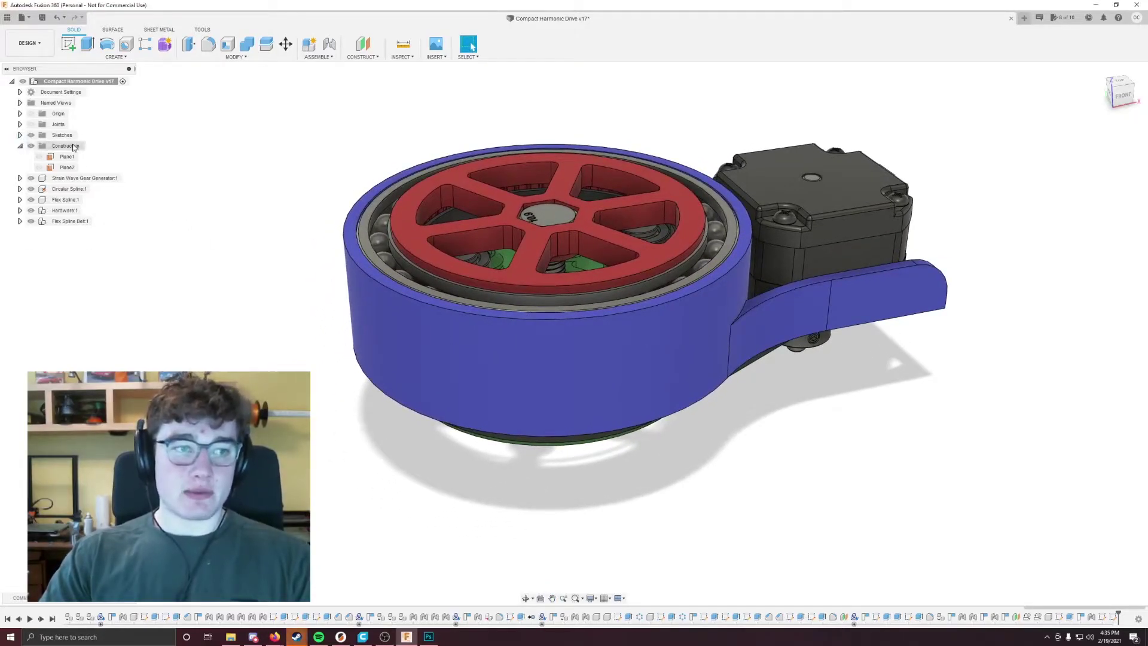
pyautogui.click(20, 146)
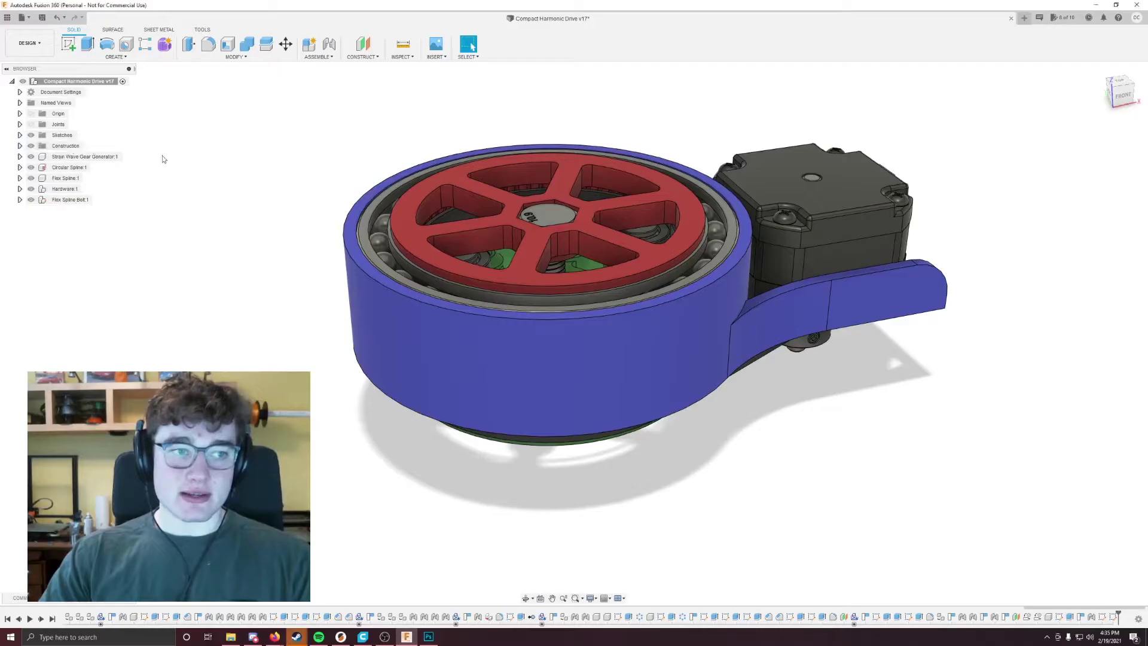
pyautogui.click(19, 200)
pyautogui.click(20, 200)
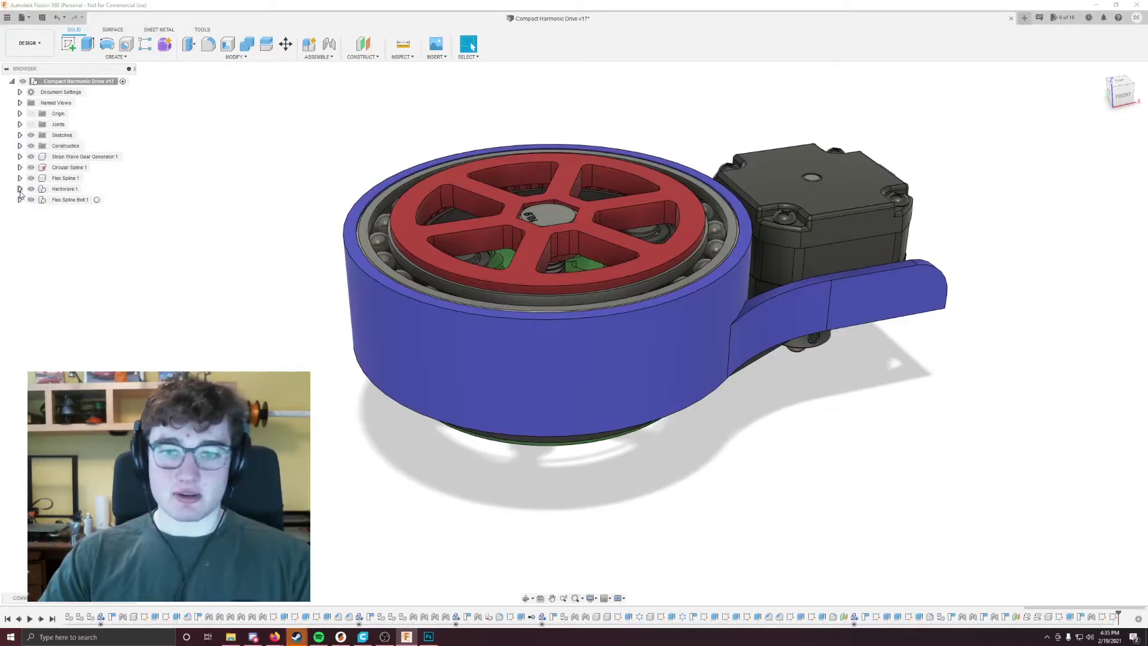
# - Isolate the Hardware component so that only the bearings, bolts, motor, pulley and belt are displayed
pyautogui.click(20, 189)
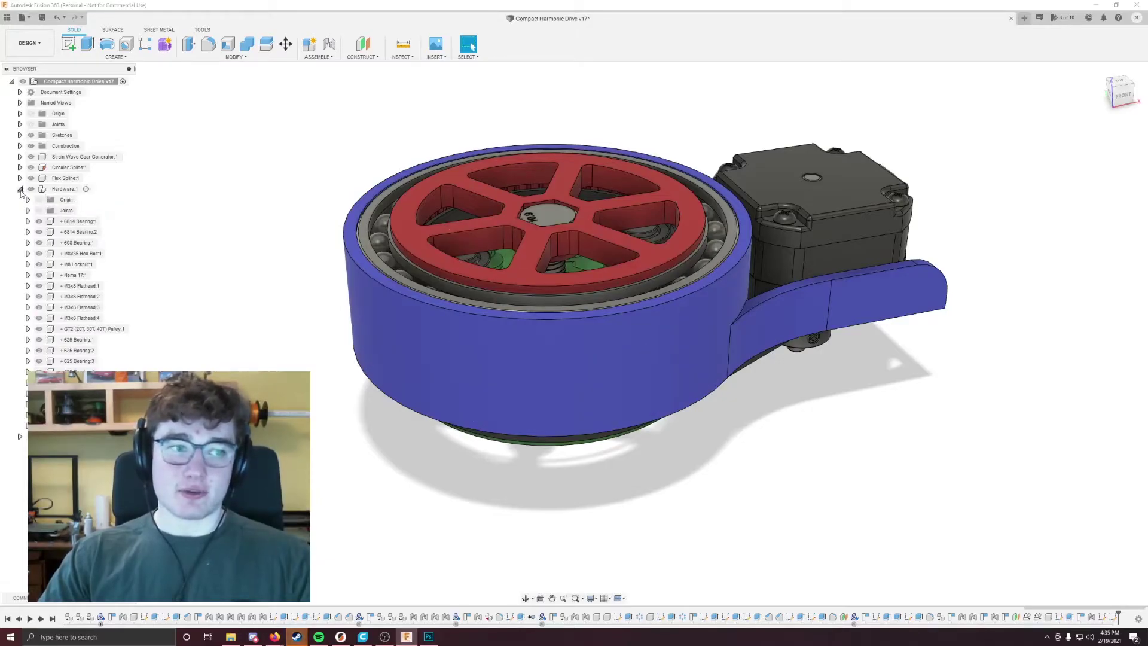
pyautogui.click(20, 189)
pyautogui.rightClick(62, 190)
pyautogui.click(83, 430)
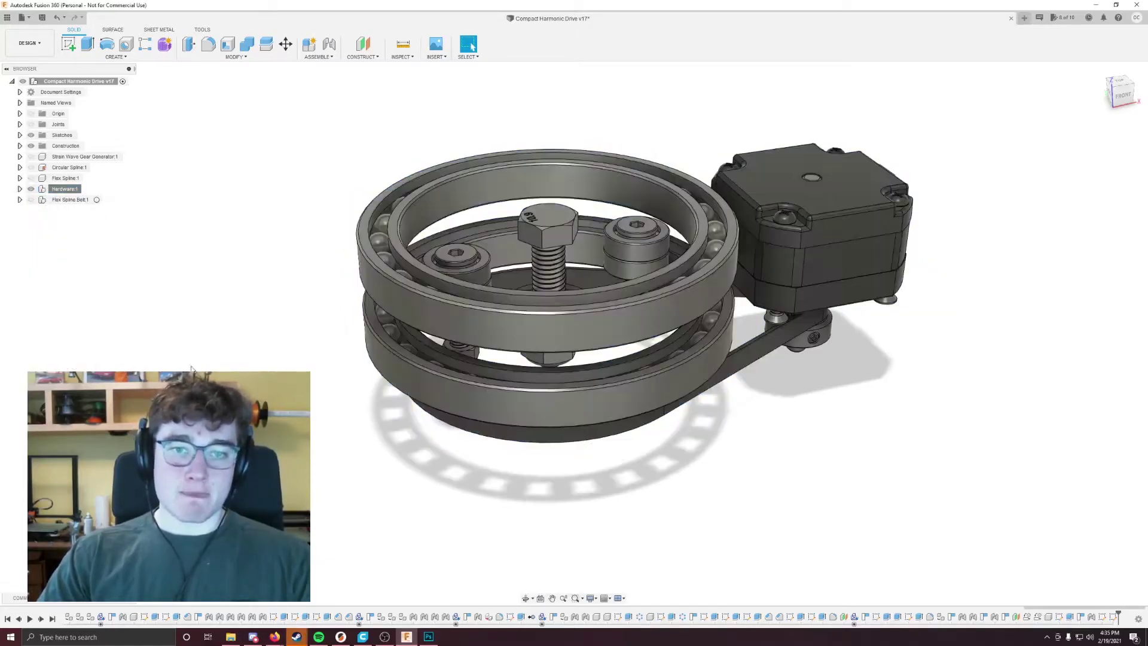
pyautogui.scroll(-2, 179, 356)
pyautogui.moveTo(205, 354)
pyautogui.keyDown('shift'); pyautogui.mouseDown(button='middle')
pyautogui.moveTo(220, 299)
pyautogui.moveTo(207, 260)
pyautogui.moveTo(235, 277)
pyautogui.moveTo(200, 353)
pyautogui.mouseUp(button='middle'); pyautogui.keyUp('shift')
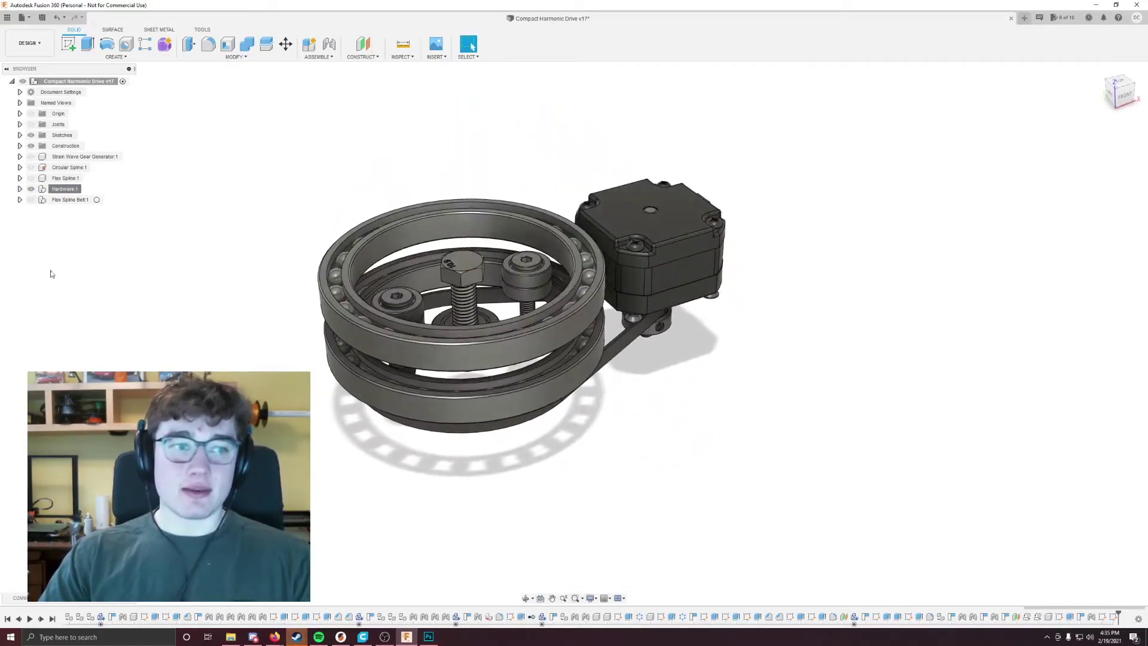
# - Examine the Hardware parts list and the isolated bearings, hex bolt, motor and belt
pyautogui.click(20, 189)
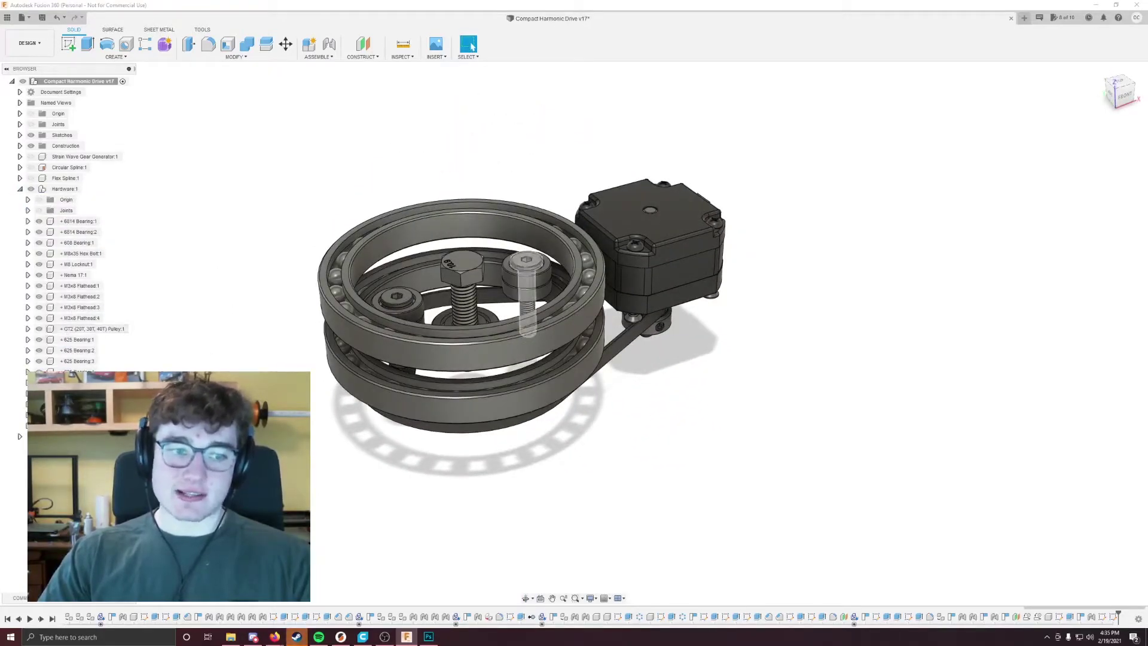
pyautogui.click(19, 189)
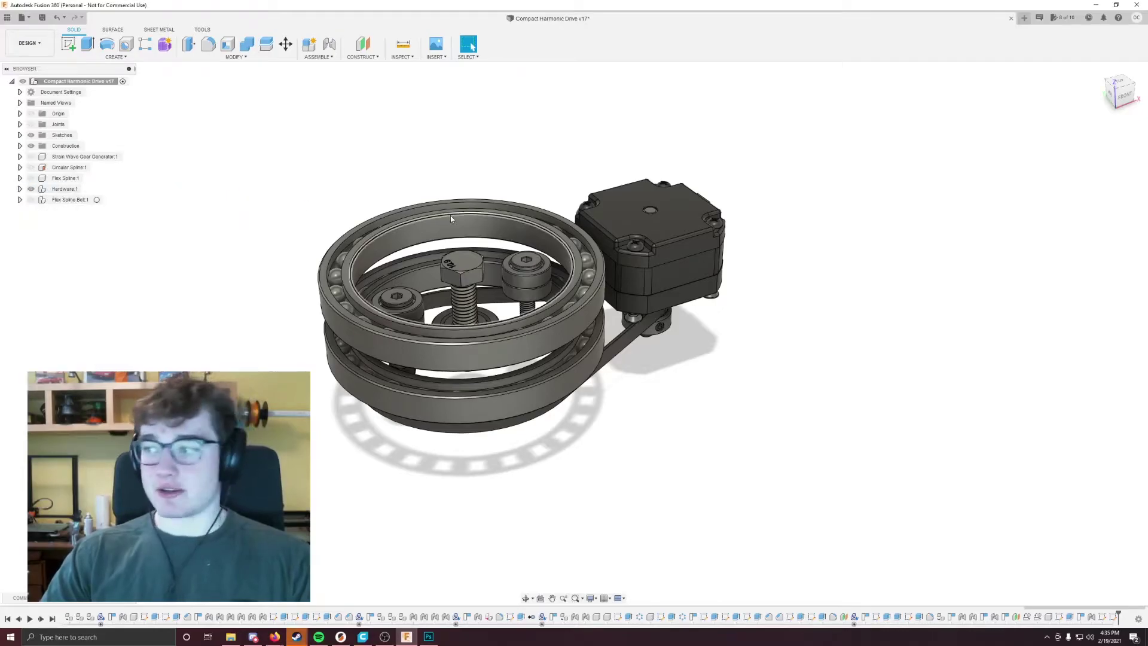
pyautogui.scroll(5, 519, 209)
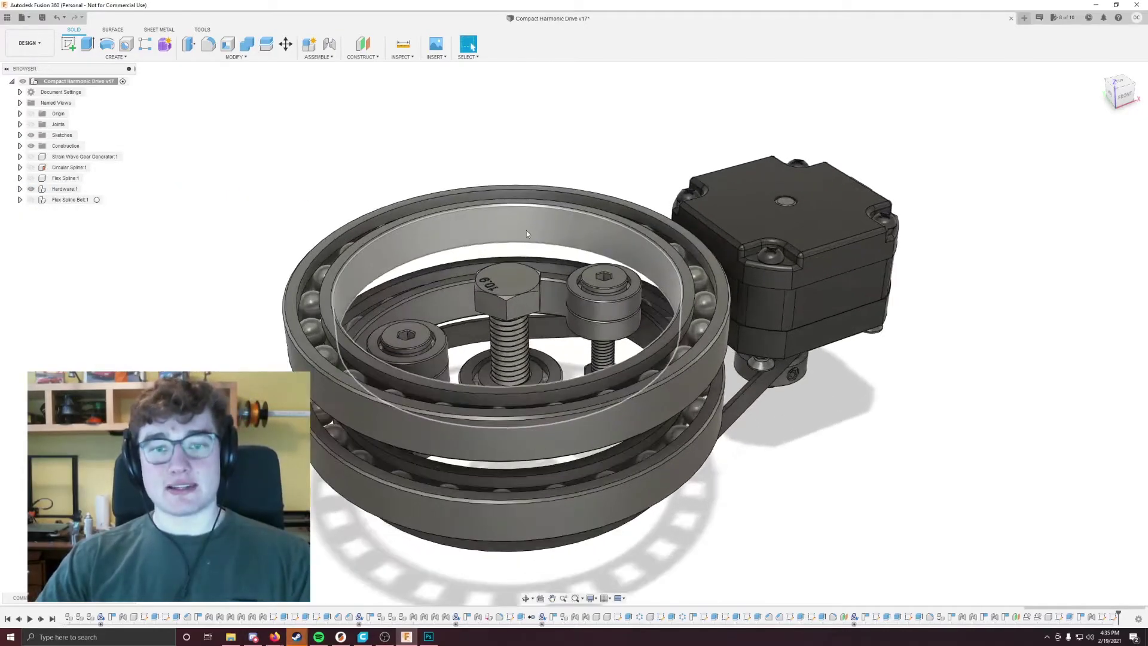
pyautogui.scroll(-3, 533, 238)
pyautogui.keyDown('shift'); pyautogui.moveTo(534, 238); pyautogui.dragTo(526, 228, button='middle'); pyautogui.keyUp('shift')
# - Unisolate the Hardware component so that the complete harmonic drive is displayed
pyautogui.rightClick(72, 192)
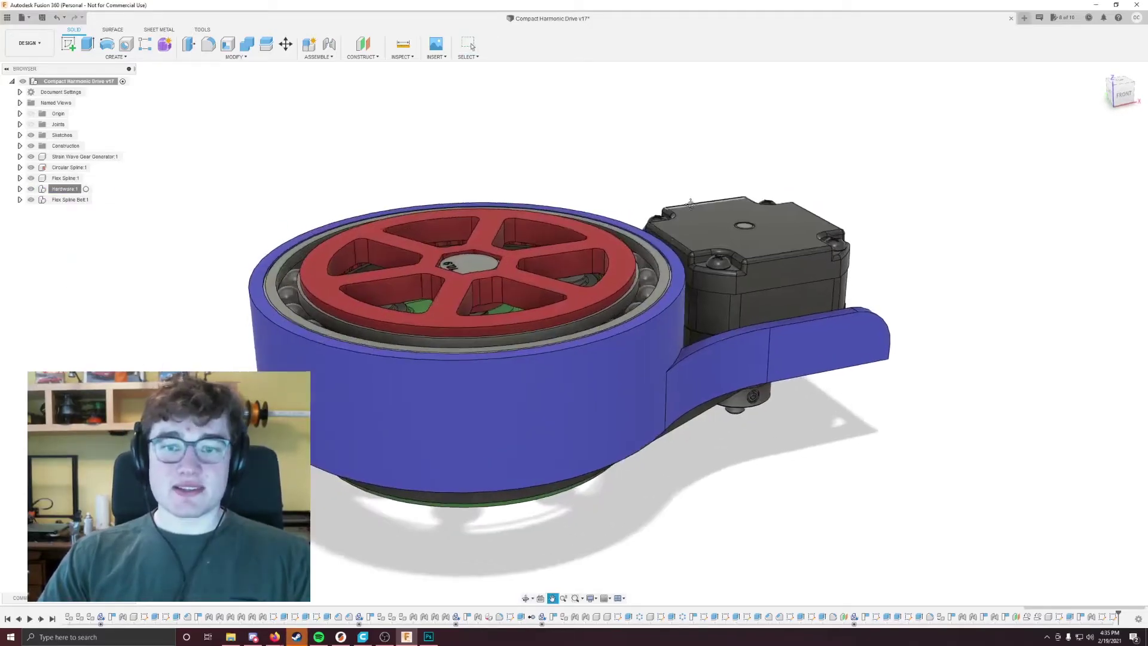
pyautogui.keyDown('shift'); pyautogui.moveTo(706, 179); pyautogui.dragTo(815, 251, button='middle'); pyautogui.keyUp('shift')
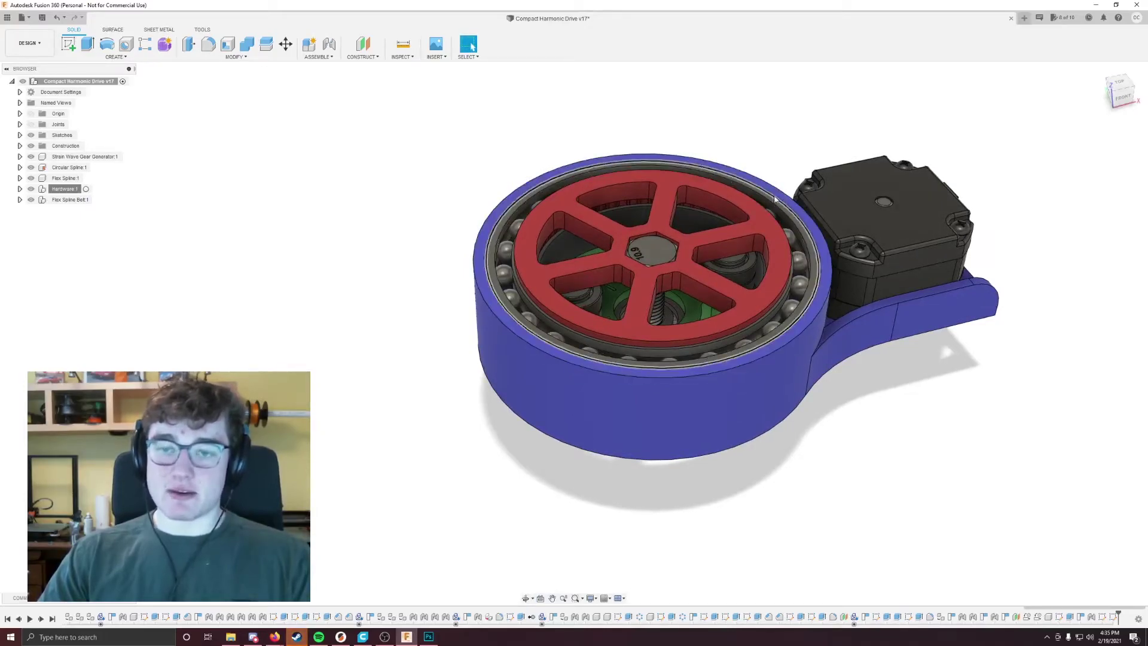
pyautogui.moveTo(768, 174); pyautogui.dragTo(688, 214, button='middle')
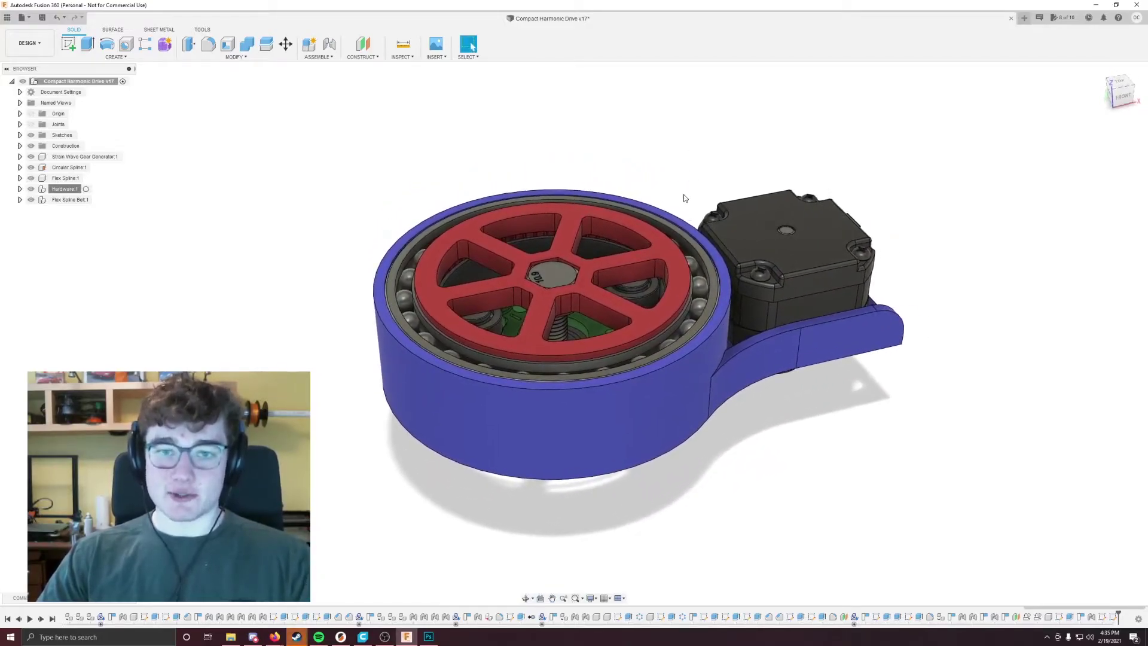
# - Examine the complete harmonic drive, including its blue housing, red output wheel, motor and mounting arm
pyautogui.scroll(3, 704, 181)
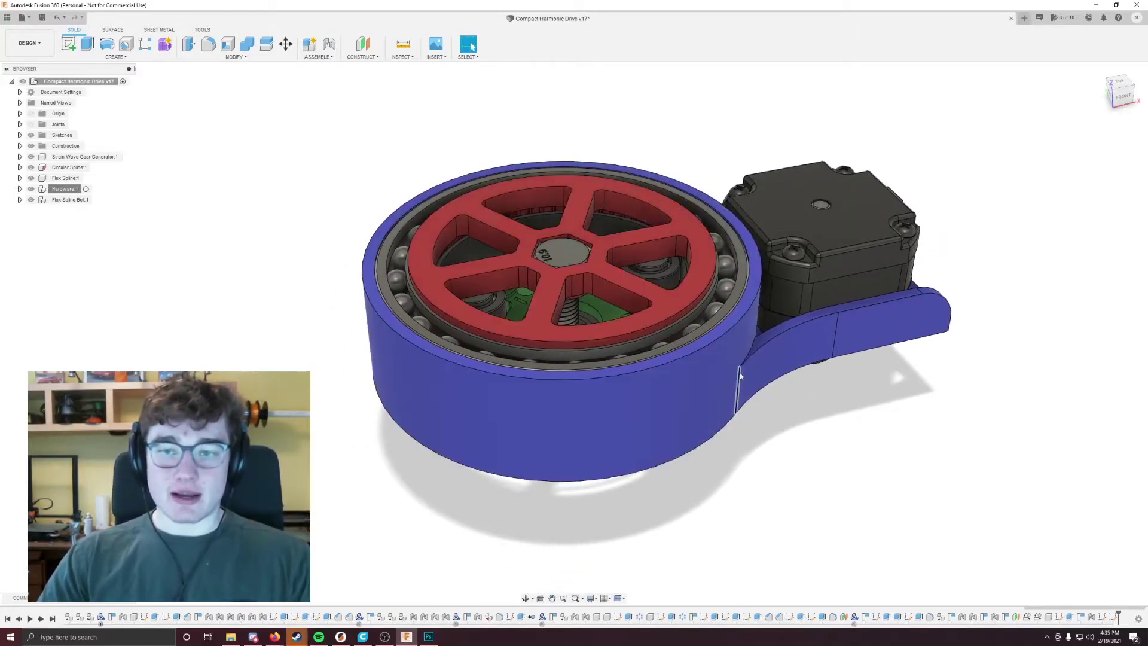
pyautogui.scroll(-1, 738, 379)
pyautogui.keyDown('shift'); pyautogui.moveTo(738, 380); pyautogui.dragTo(667, 267, button='middle'); pyautogui.keyUp('shift')
pyautogui.moveTo(666, 267); pyautogui.dragTo(684, 232, button='middle')
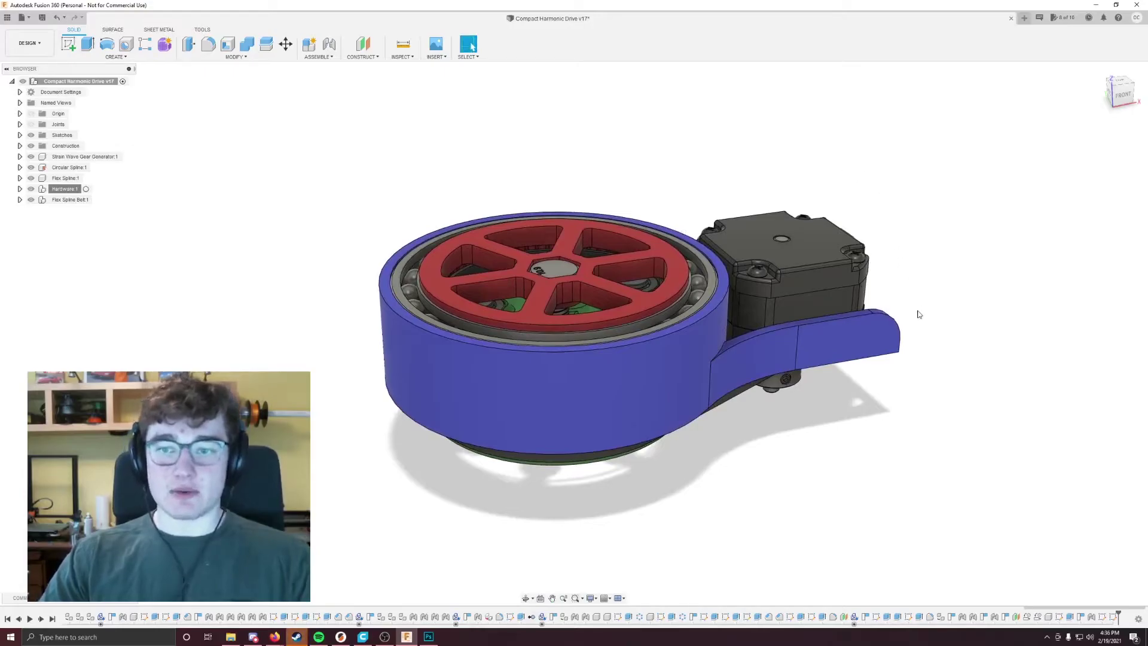
pyautogui.moveTo(919, 314); pyautogui.dragTo(893, 289, button='middle')
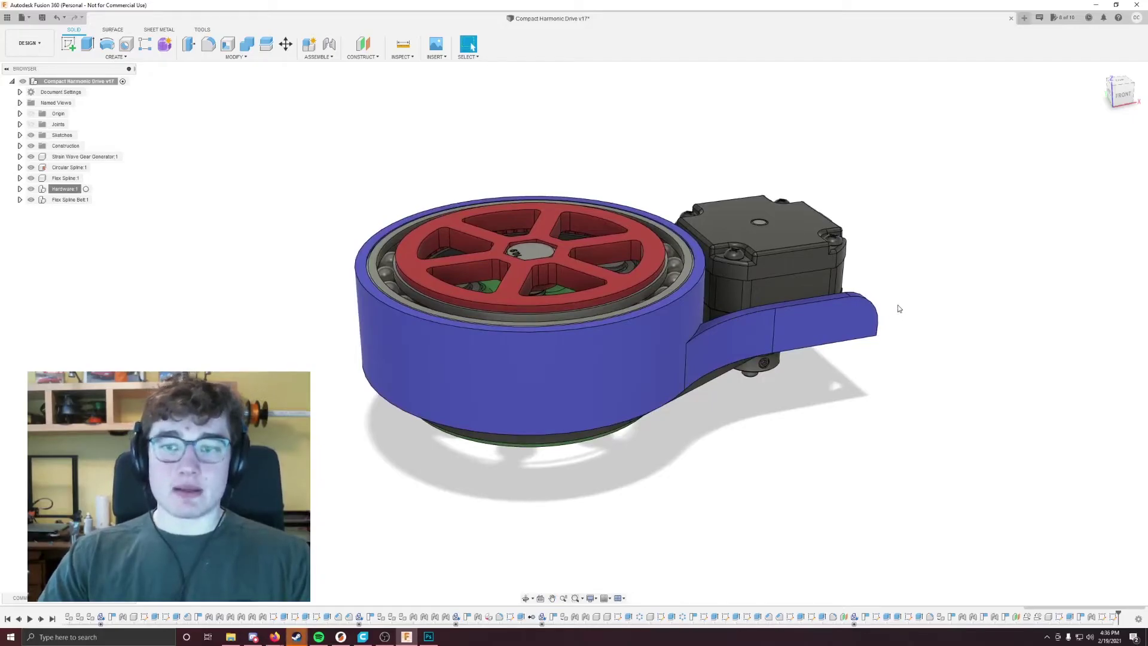
pyautogui.keyDown('shift'); pyautogui.moveTo(900, 308); pyautogui.dragTo(936, 305, button='middle'); pyautogui.keyUp('shift')
pyautogui.scroll(1, 896, 312)
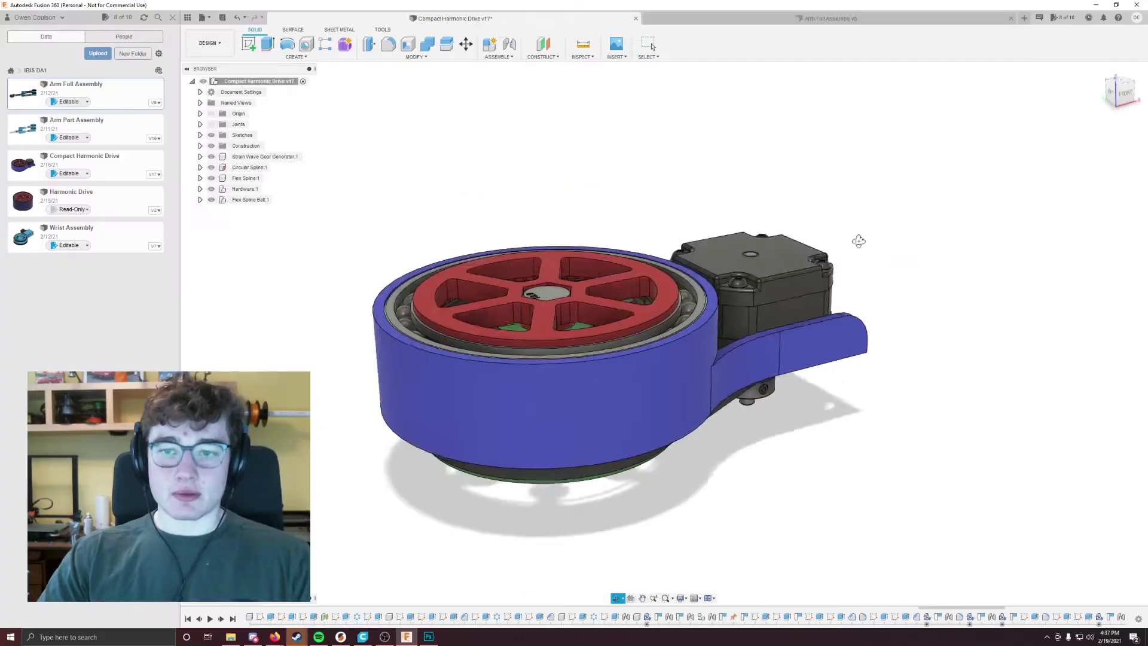
pyautogui.keyDown('shift'); pyautogui.moveTo(859, 241); pyautogui.dragTo(891, 295, button='middle'); pyautogui.keyUp('shift')
pyautogui.scroll(1, 868, 290)
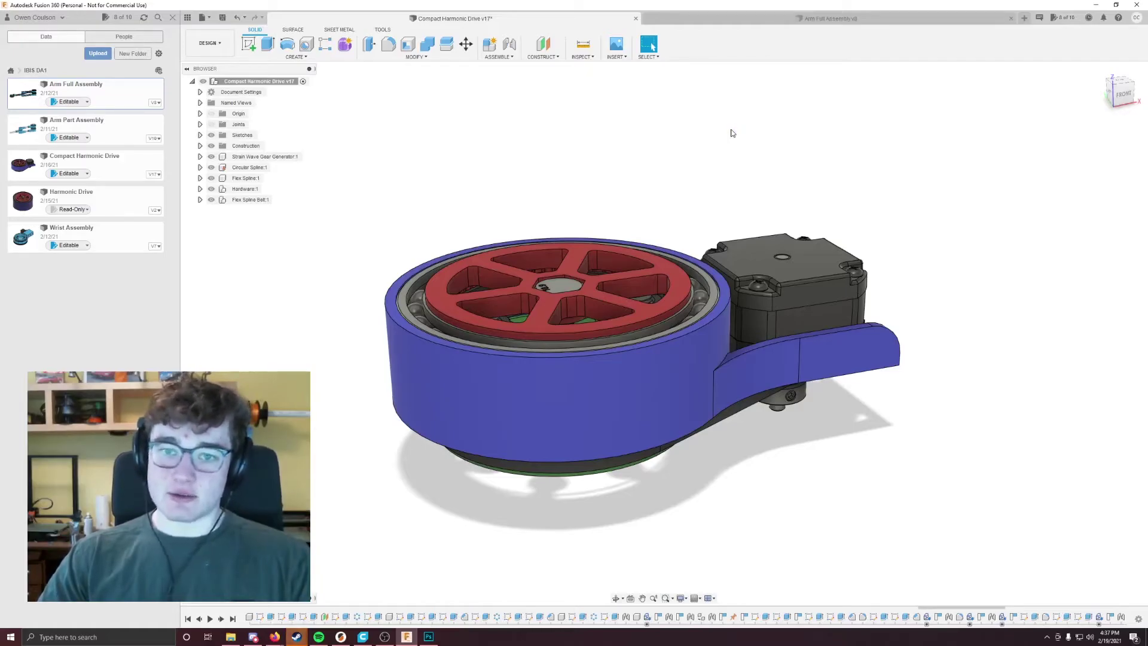
# - Switch to the Arm Full Assembly document and examine the end joint with its toothed pulleys, bearings and belt
pyautogui.click(758, 24)
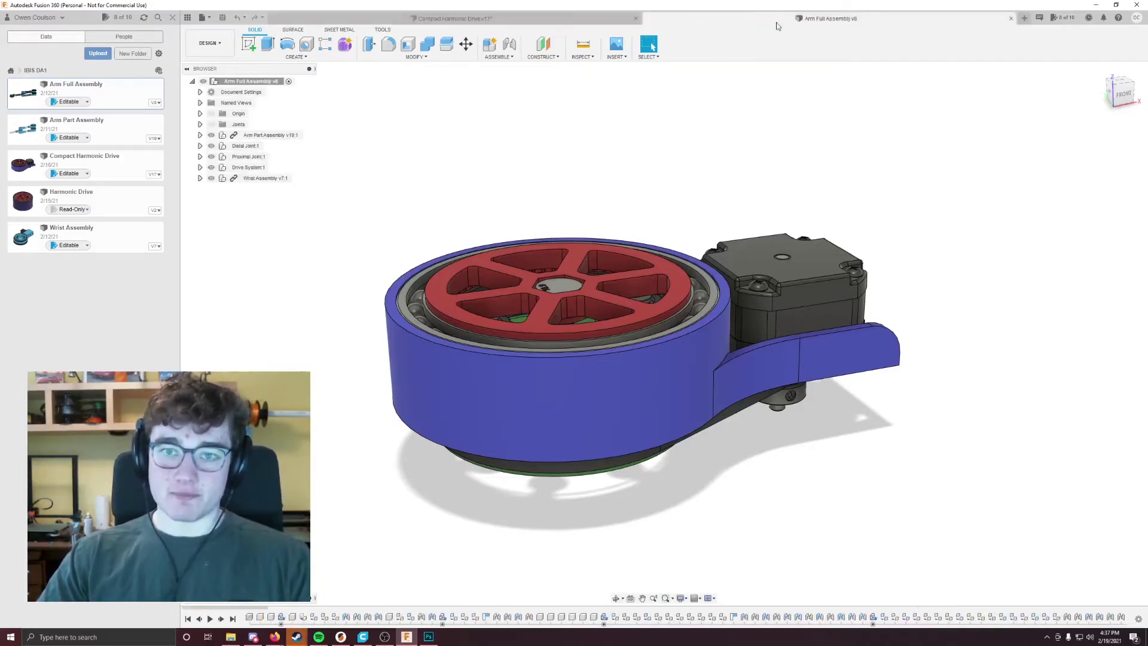
pyautogui.scroll(3, 805, 186)
pyautogui.keyDown('shift'); pyautogui.moveTo(804, 186); pyautogui.dragTo(928, 180, button='middle'); pyautogui.keyUp('shift')
pyautogui.scroll(5, 727, 232)
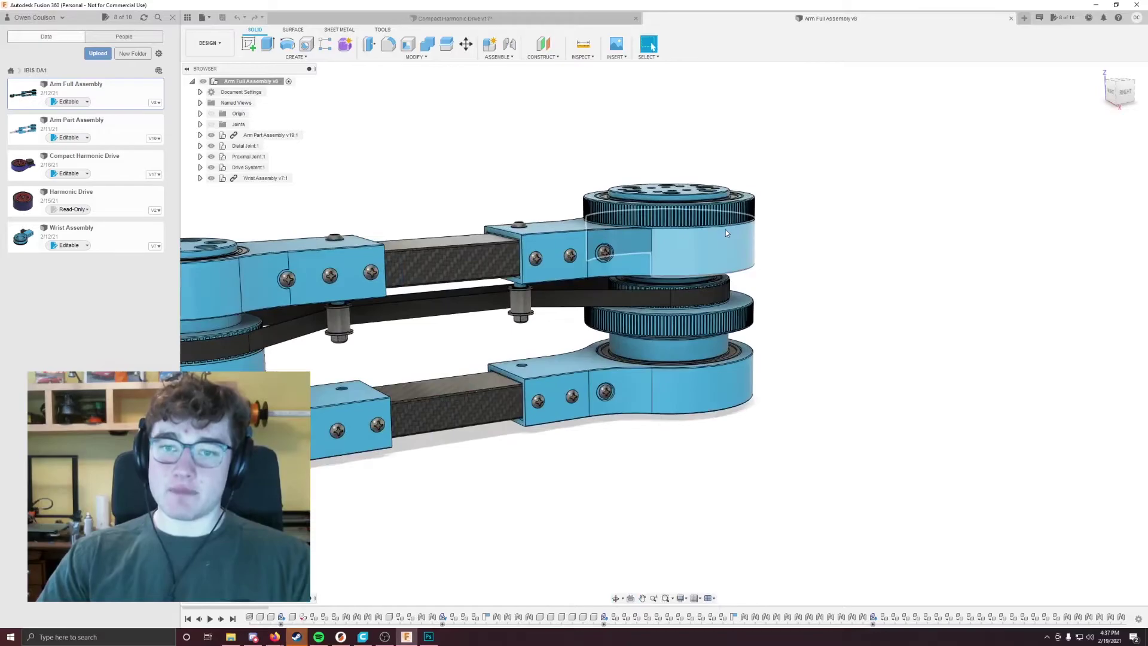
pyautogui.scroll(5, 726, 232)
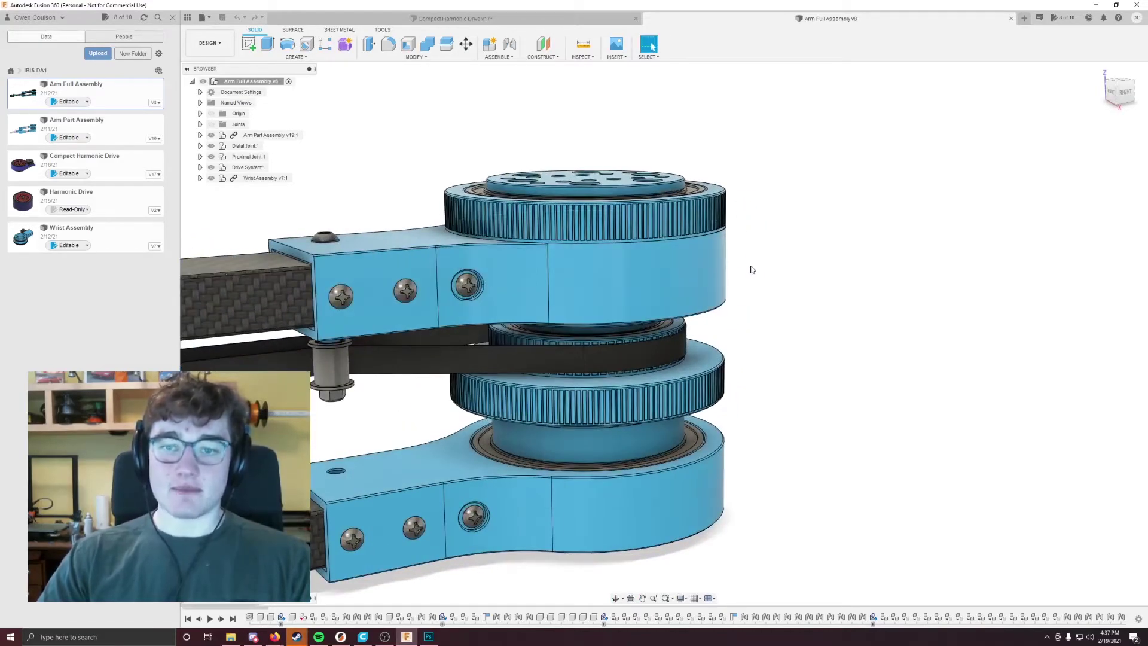
pyautogui.scroll(-3, 752, 266)
pyautogui.moveTo(754, 254)
pyautogui.keyDown('shift'); pyautogui.mouseDown(button='middle')
pyautogui.moveTo(753, 238)
pyautogui.moveTo(752, 250)
pyautogui.mouseUp(button='middle'); pyautogui.keyUp('shift')
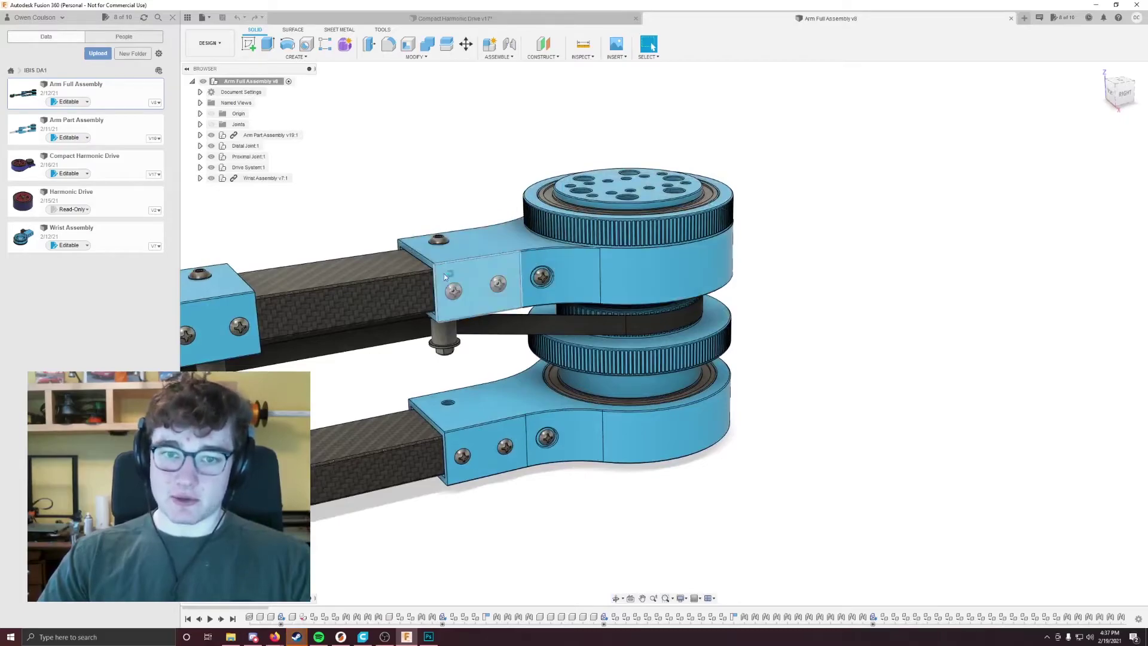
# - Switch back to the Compact Harmonic Drive document and examine the motor bracket from behind
pyautogui.click(515, 19)
pyautogui.keyDown('shift'); pyautogui.moveTo(650, 270); pyautogui.dragTo(510, 259, button='middle'); pyautogui.keyUp('shift')
pyautogui.scroll(-3, 546, 272)
pyautogui.moveTo(571, 301); pyautogui.dragTo(674, 241, button='middle')
pyautogui.moveTo(459, 295); pyautogui.dragTo(607, 295, button='middle')
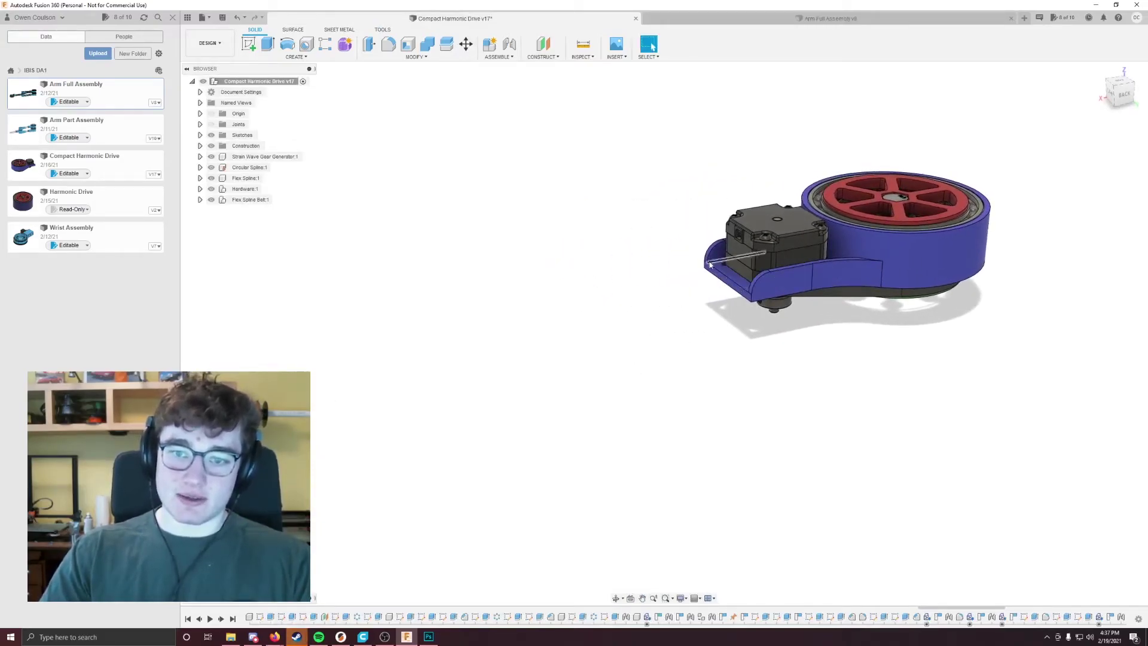
# - Return to the Arm Full Assembly document and examine the middle joint, linkage tubes and belts along the arm
pyautogui.click(828, 19)
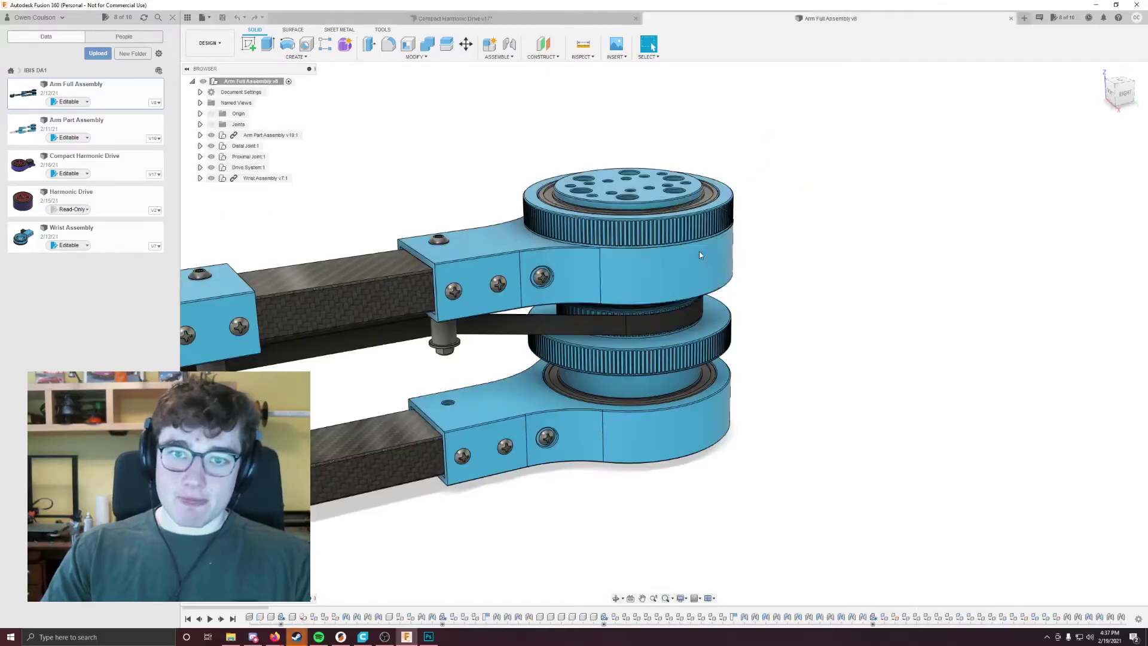
pyautogui.click(649, 45)
pyautogui.scroll(4, 602, 279)
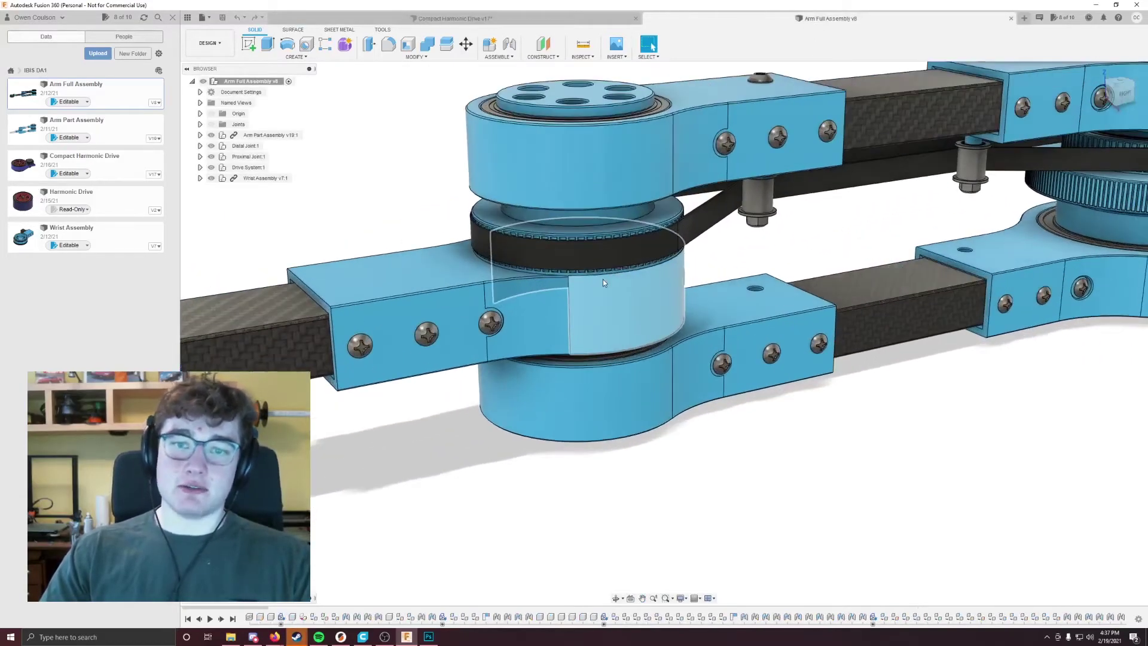
pyautogui.scroll(-6, 633, 315)
pyautogui.scroll(-3, 613, 298)
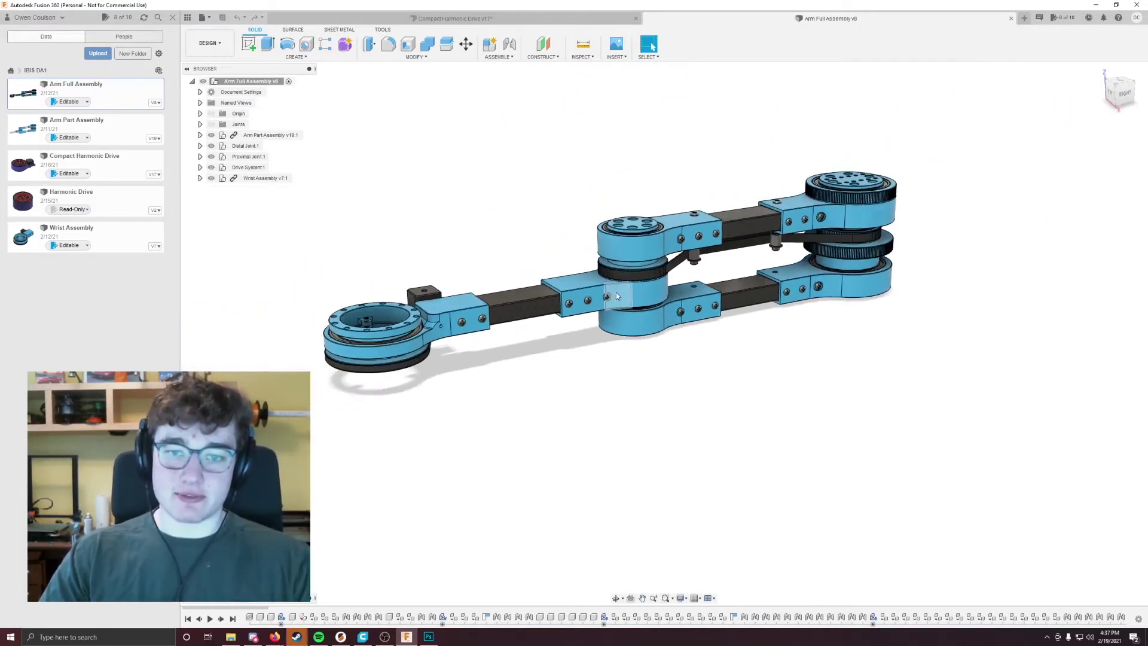
pyautogui.scroll(3, 572, 290)
pyautogui.scroll(-3, 573, 289)
pyautogui.keyDown('shift'); pyautogui.moveTo(573, 289); pyautogui.dragTo(698, 276, button='middle'); pyautogui.keyUp('shift')
pyautogui.scroll(5, 697, 275)
pyautogui.scroll(-2, 737, 333)
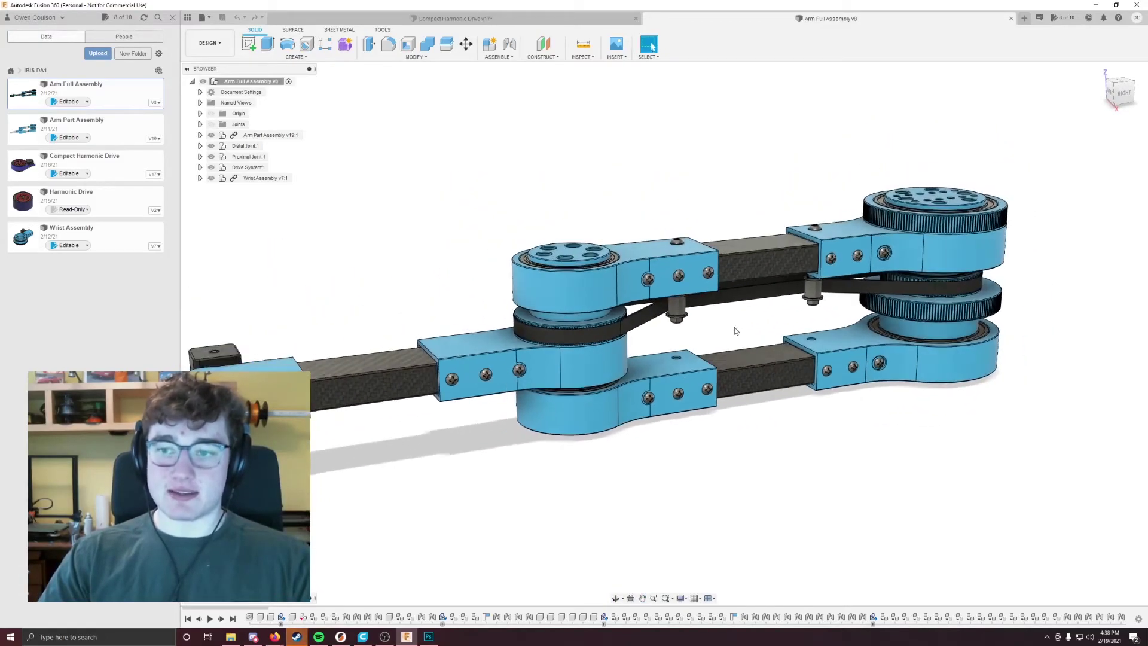
pyautogui.keyDown('shift'); pyautogui.moveTo(735, 328); pyautogui.dragTo(738, 323, button='middle'); pyautogui.keyUp('shift')
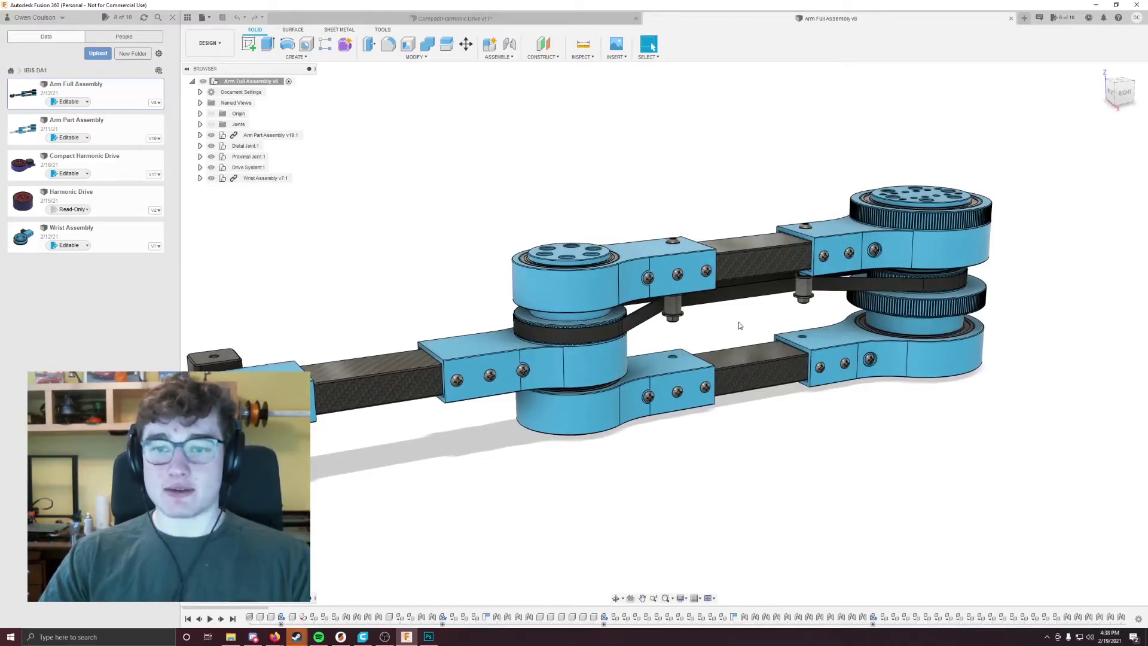
pyautogui.keyDown('shift'); pyautogui.moveTo(740, 325); pyautogui.dragTo(658, 307, button='middle'); pyautogui.keyUp('shift')
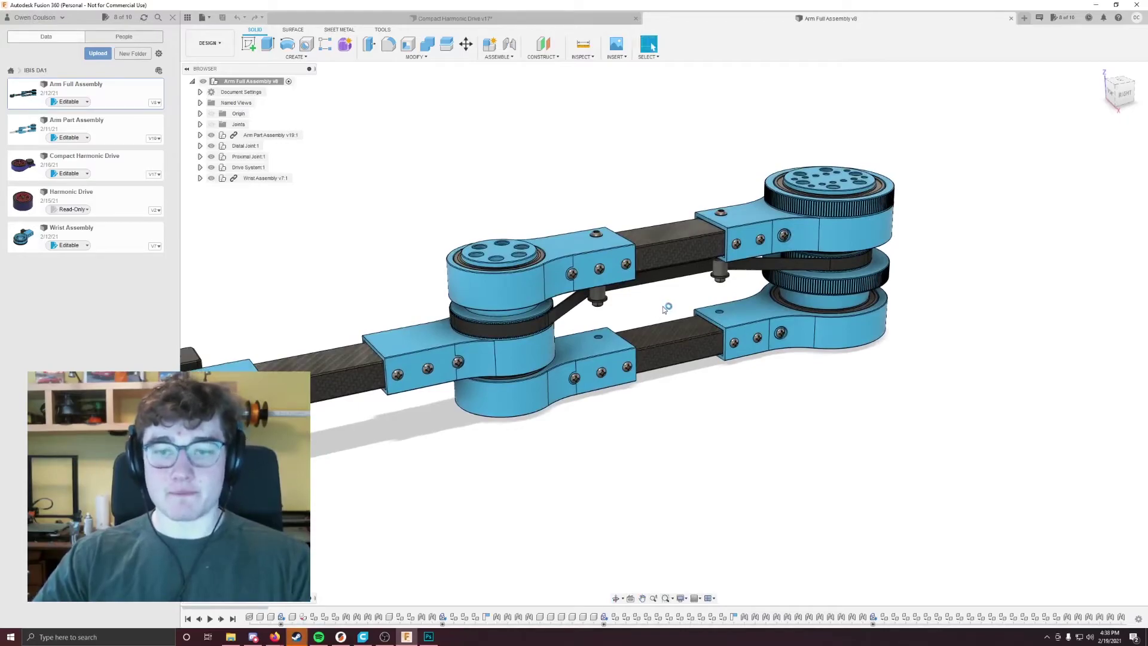
# - Reopen the Compact Harmonic Drive document and examine the drive and its motor mount from the front corner
pyautogui.click(488, 18)
pyautogui.moveTo(795, 209)
pyautogui.keyDown('shift'); pyautogui.mouseDown(button='middle')
pyautogui.moveTo(792, 172)
pyautogui.moveTo(777, 159)
pyautogui.moveTo(774, 177)
pyautogui.moveTo(789, 184)
pyautogui.moveTo(778, 196)
pyautogui.moveTo(773, 182)
pyautogui.moveTo(780, 203)
pyautogui.mouseUp(button='middle'); pyautogui.keyUp('shift')
pyautogui.scroll(1, 777, 196)
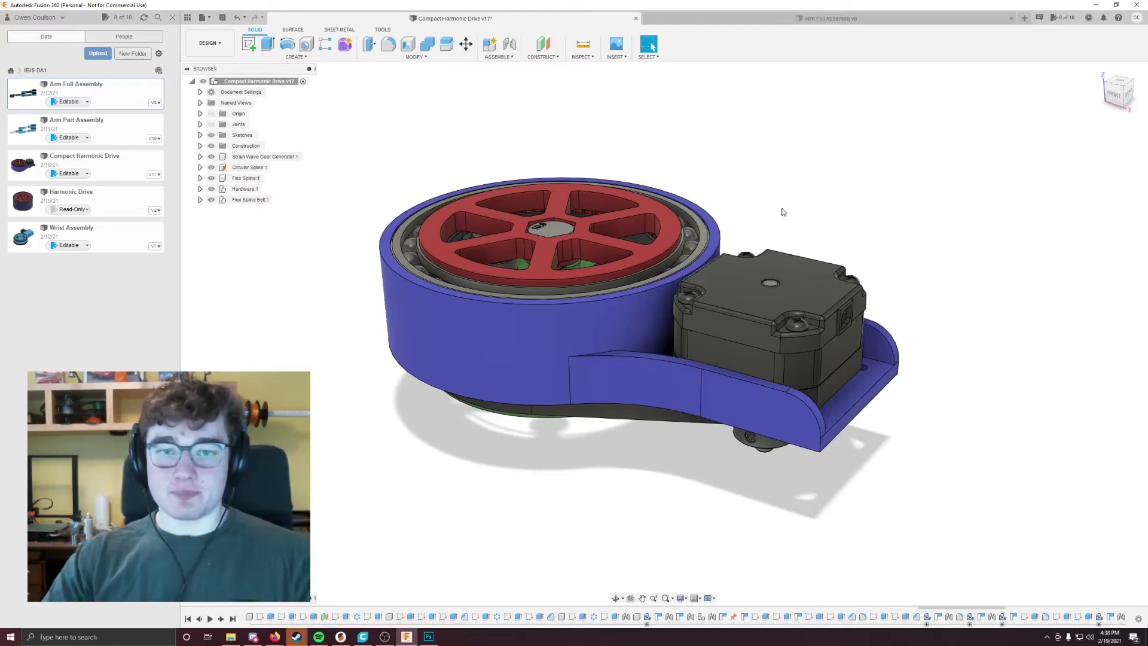
pyautogui.moveTo(783, 212)
pyautogui.mouseDown(button='middle')
pyautogui.moveTo(764, 206)
pyautogui.moveTo(792, 200)
pyautogui.moveTo(769, 212)
pyautogui.moveTo(779, 213)
pyautogui.moveTo(785, 162)
pyautogui.moveTo(761, 148)
pyautogui.moveTo(749, 192)
pyautogui.moveTo(779, 200)
pyautogui.mouseUp(button='middle')
pyautogui.scroll(4, 769, 224)
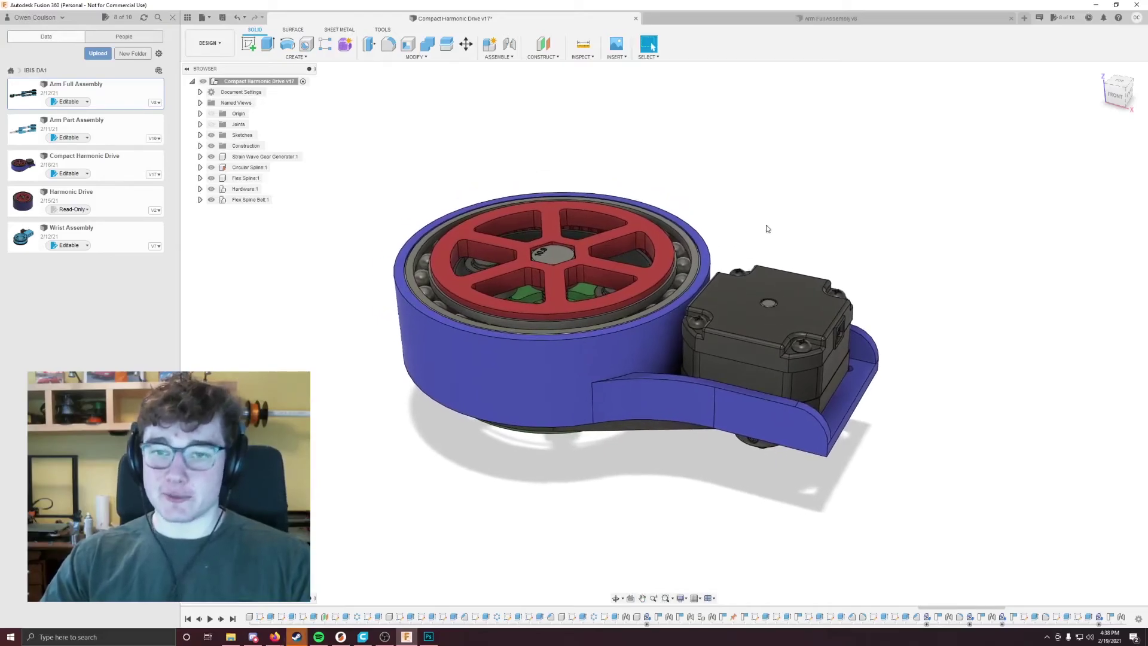
pyautogui.moveTo(765, 229)
pyautogui.keyDown('shift'); pyautogui.mouseDown(button='middle')
pyautogui.moveTo(741, 213)
pyautogui.moveTo(748, 221)
pyautogui.mouseUp(button='middle'); pyautogui.keyUp('shift')
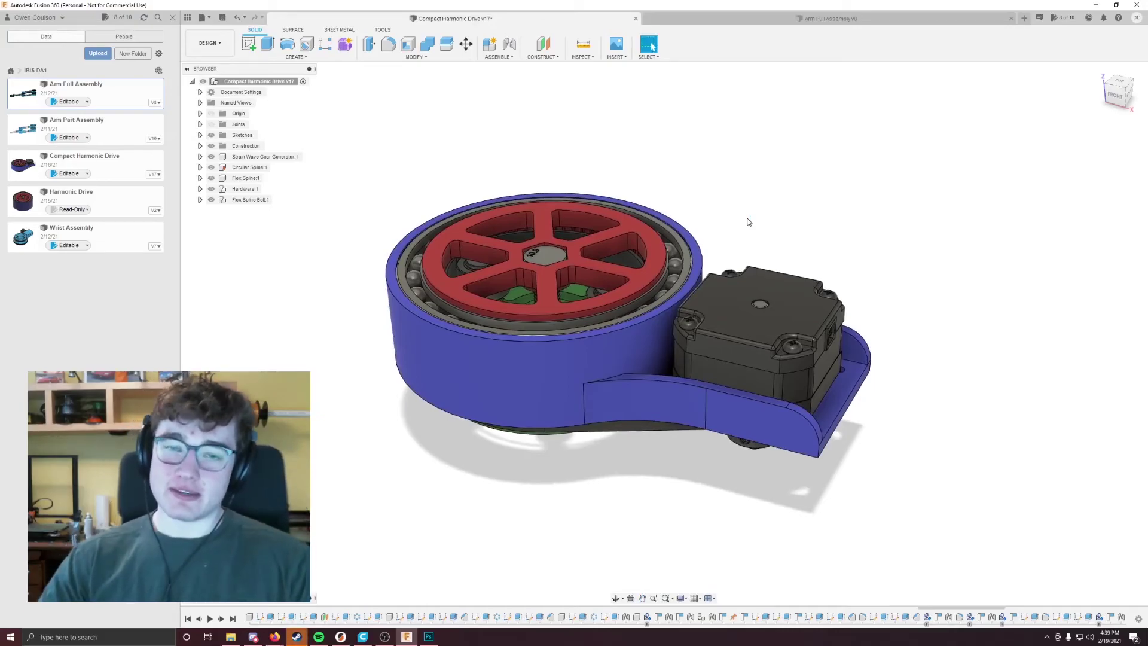
pyautogui.keyDown('shift'); pyautogui.moveTo(748, 221); pyautogui.dragTo(735, 196, button='middle'); pyautogui.keyUp('shift')
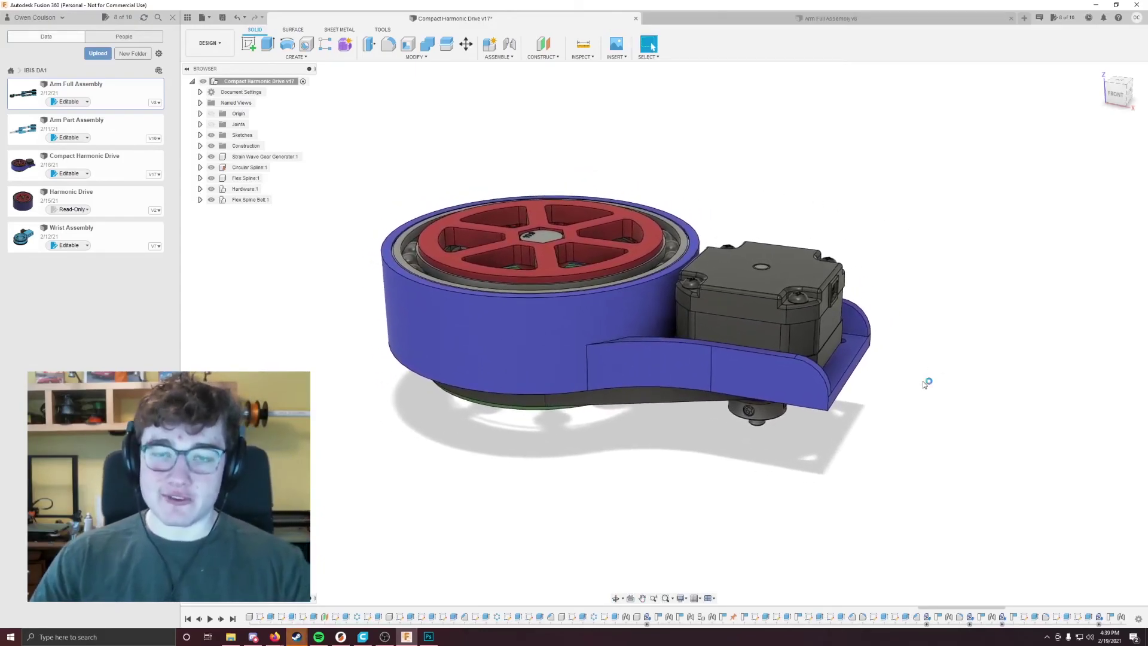